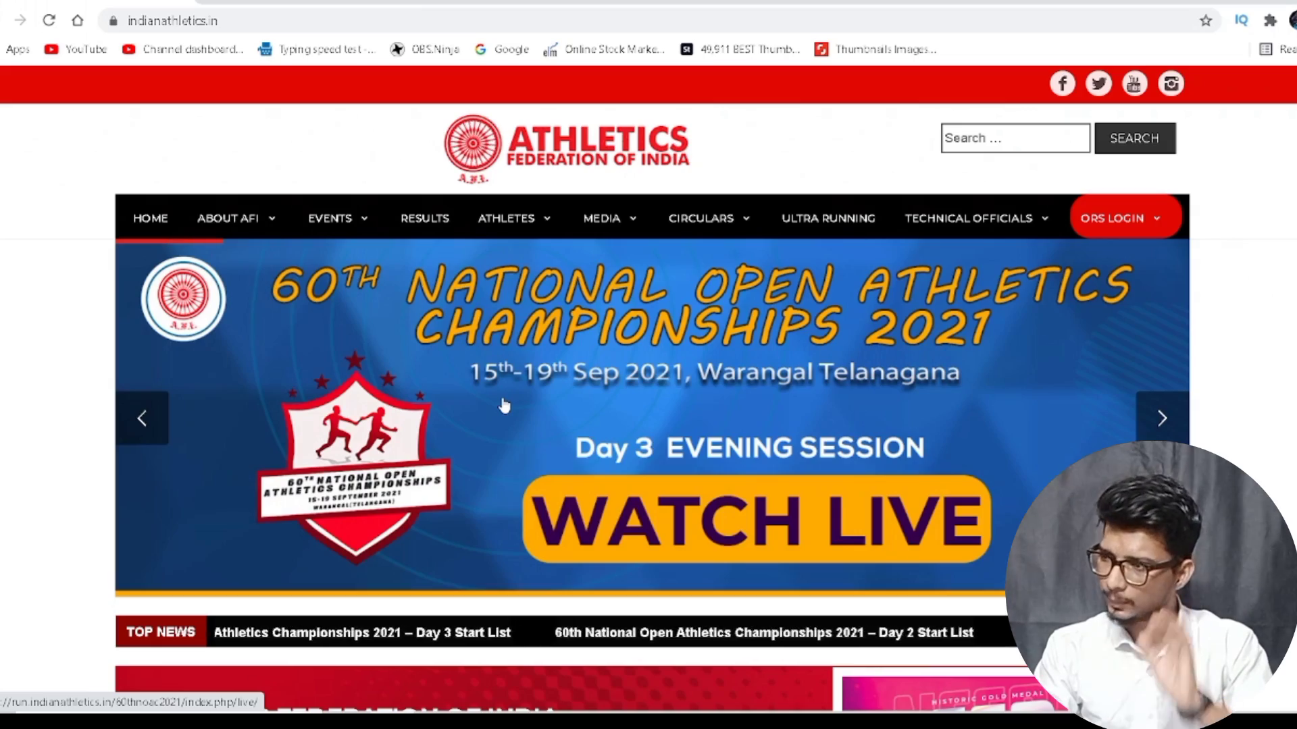
Step: Look through the federation's home page, covering the registration banners, latest news, upcoming events and footer contact details
scroll(503, 406, down, 9)
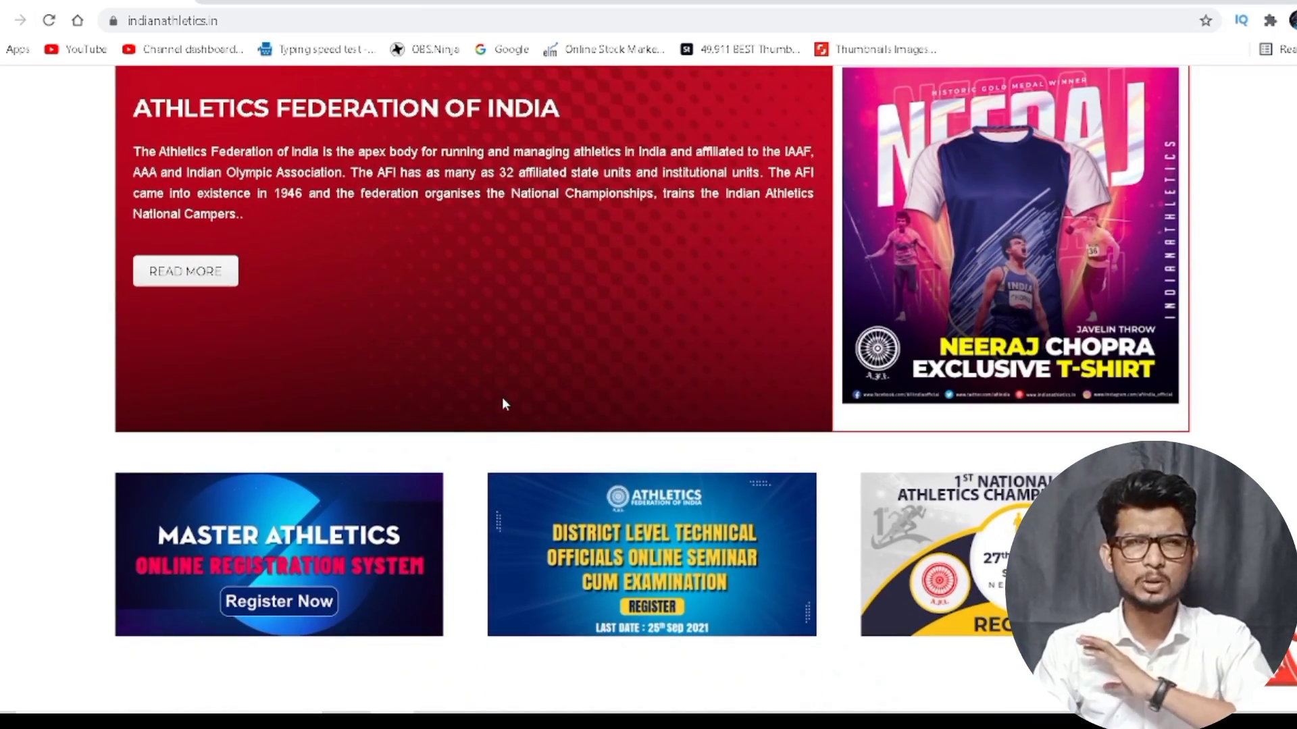
scroll(502, 398, up, 1)
scroll(503, 403, down, 2)
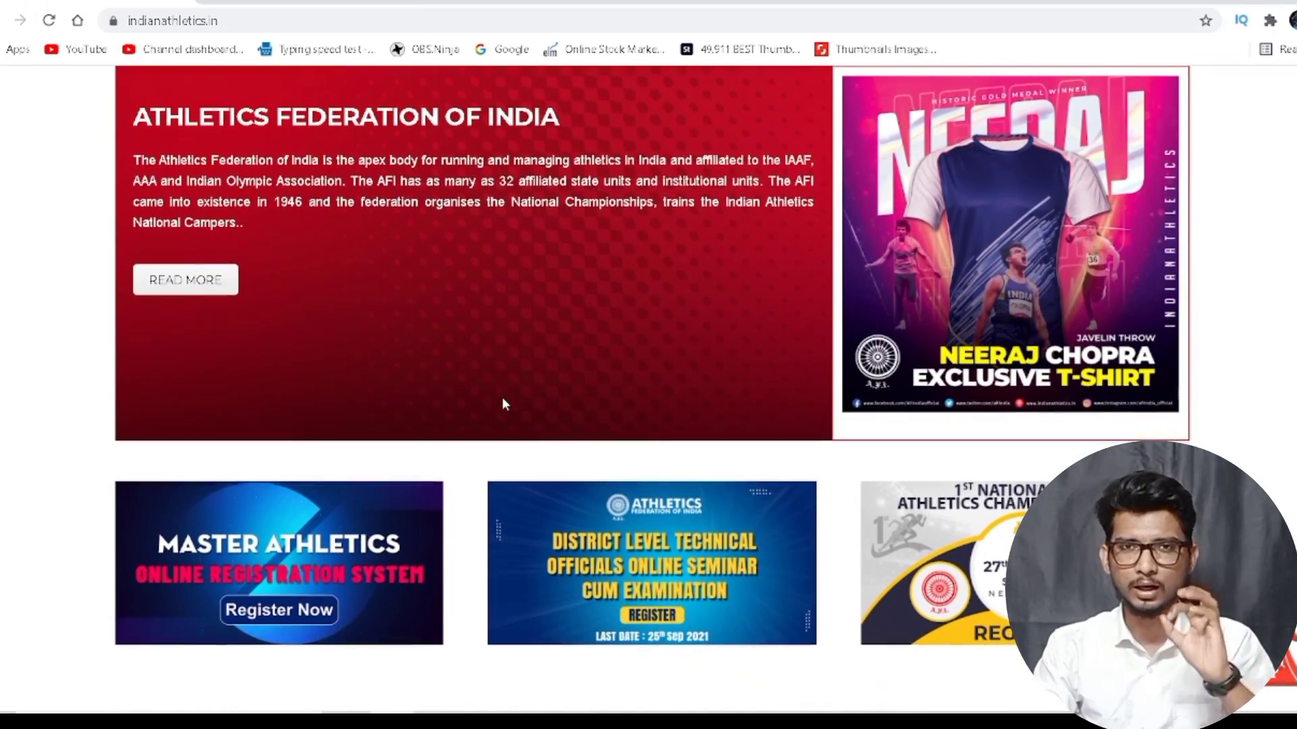
scroll(503, 404, down, 2)
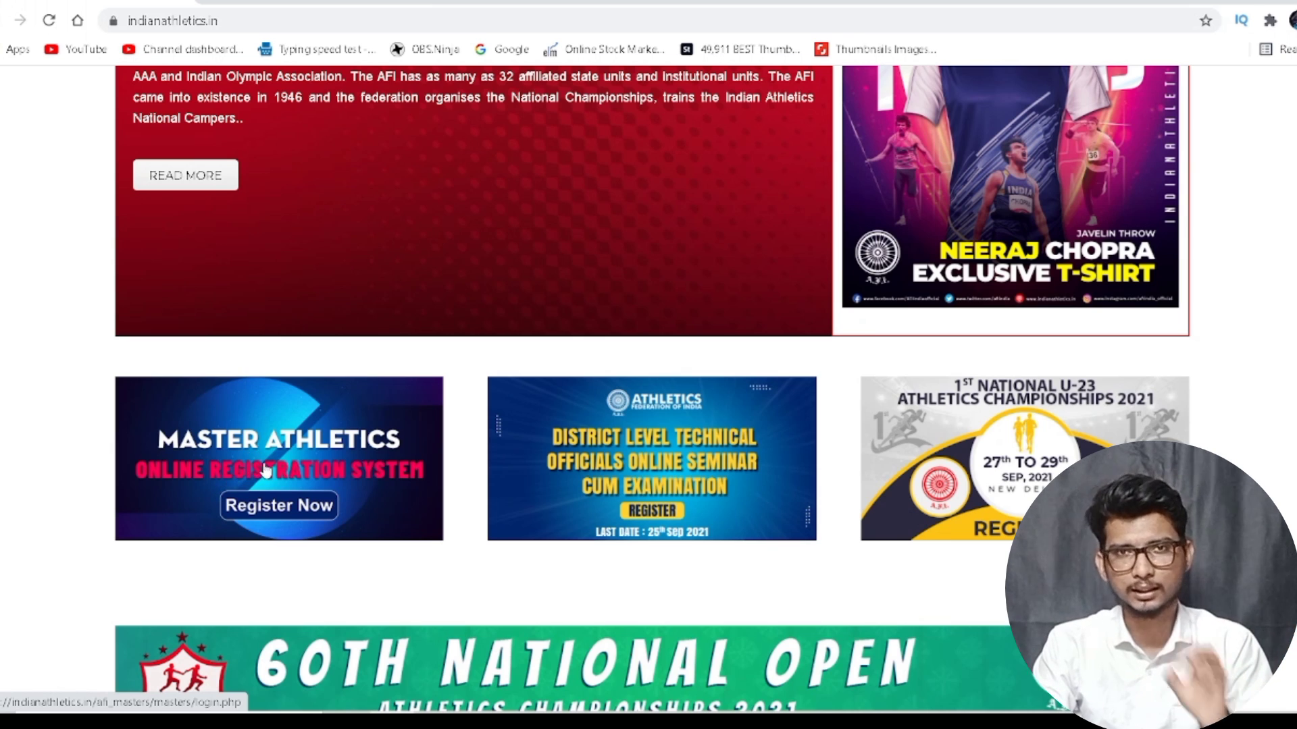
scroll(581, 489, down, 2)
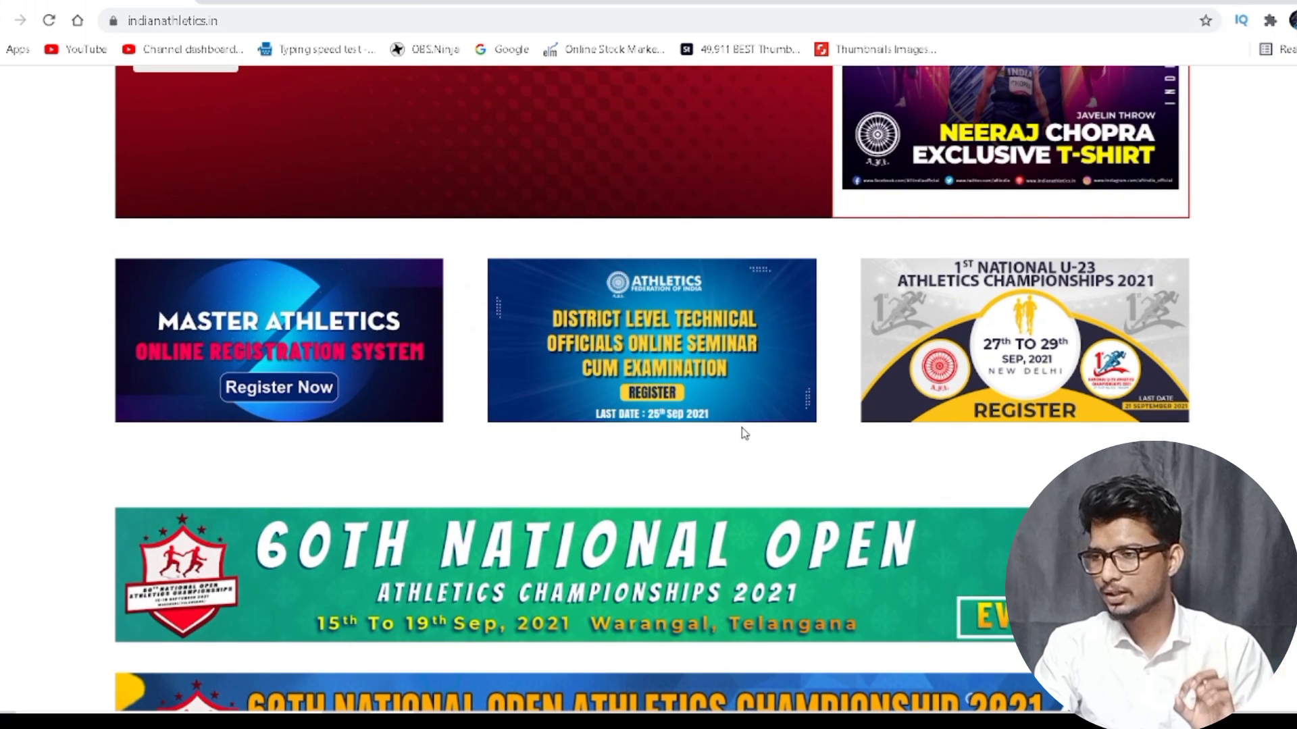
scroll(743, 429, down, 1)
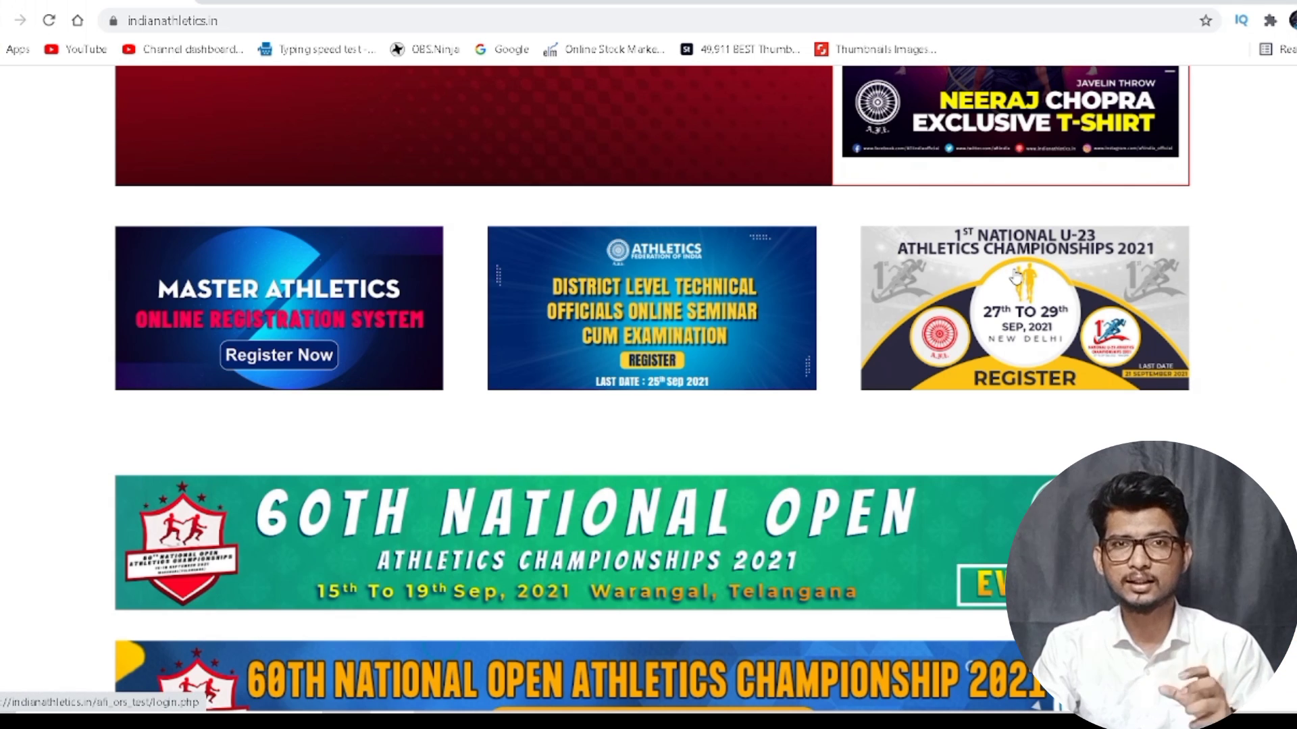
scroll(1015, 277, down, 5)
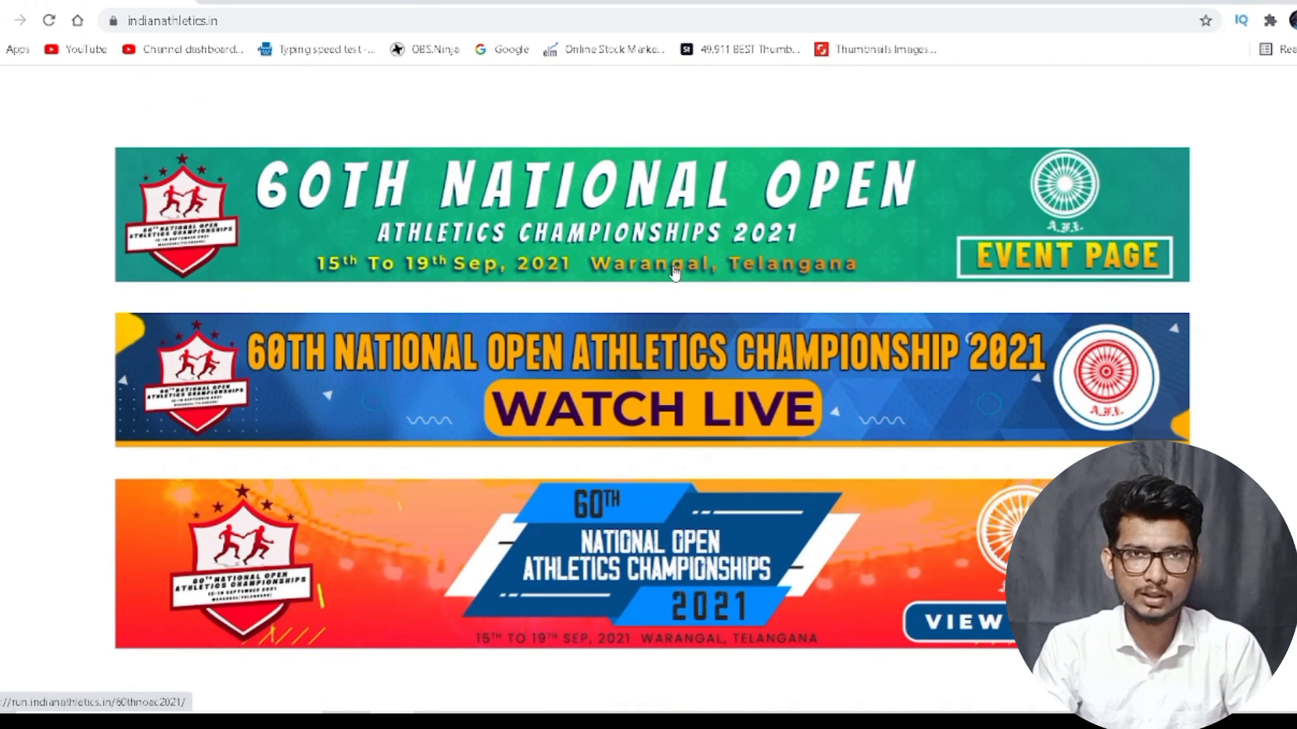
scroll(1067, 234, down, 1)
scroll(1067, 235, down, 7)
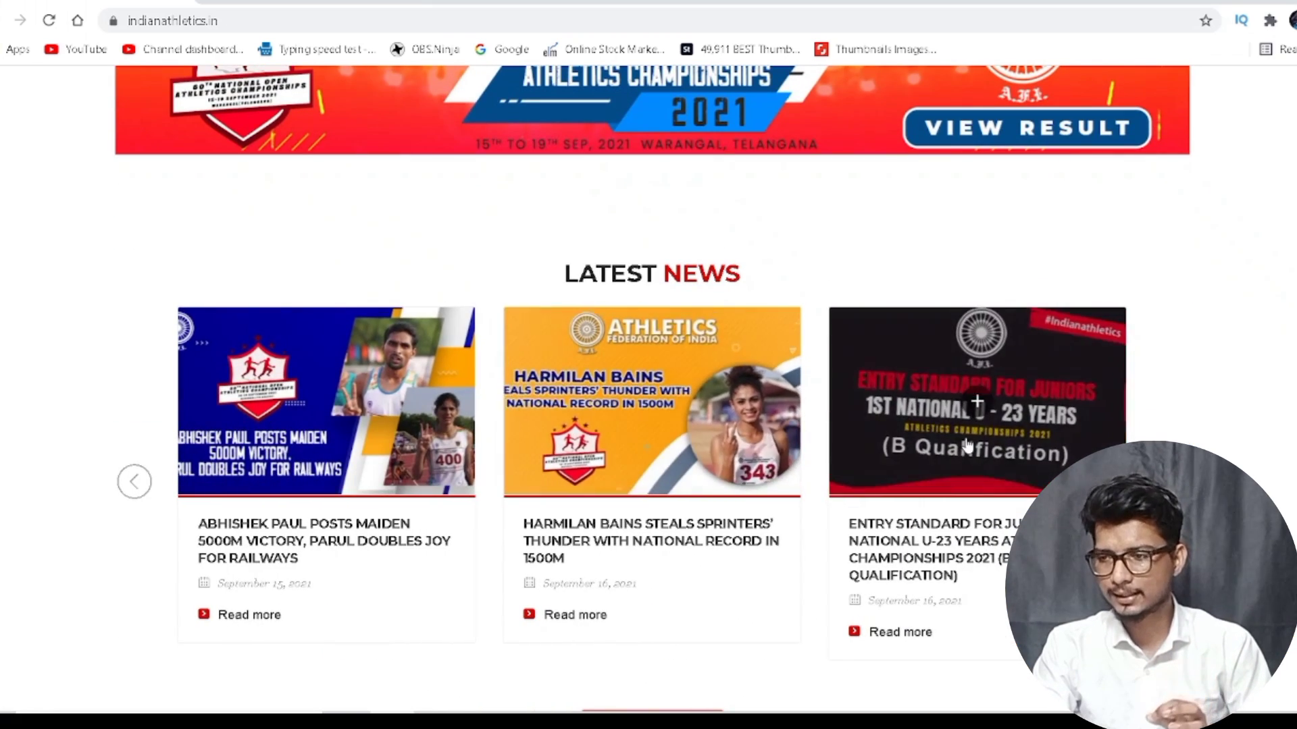
scroll(959, 419, down, 3)
scroll(969, 443, down, 6)
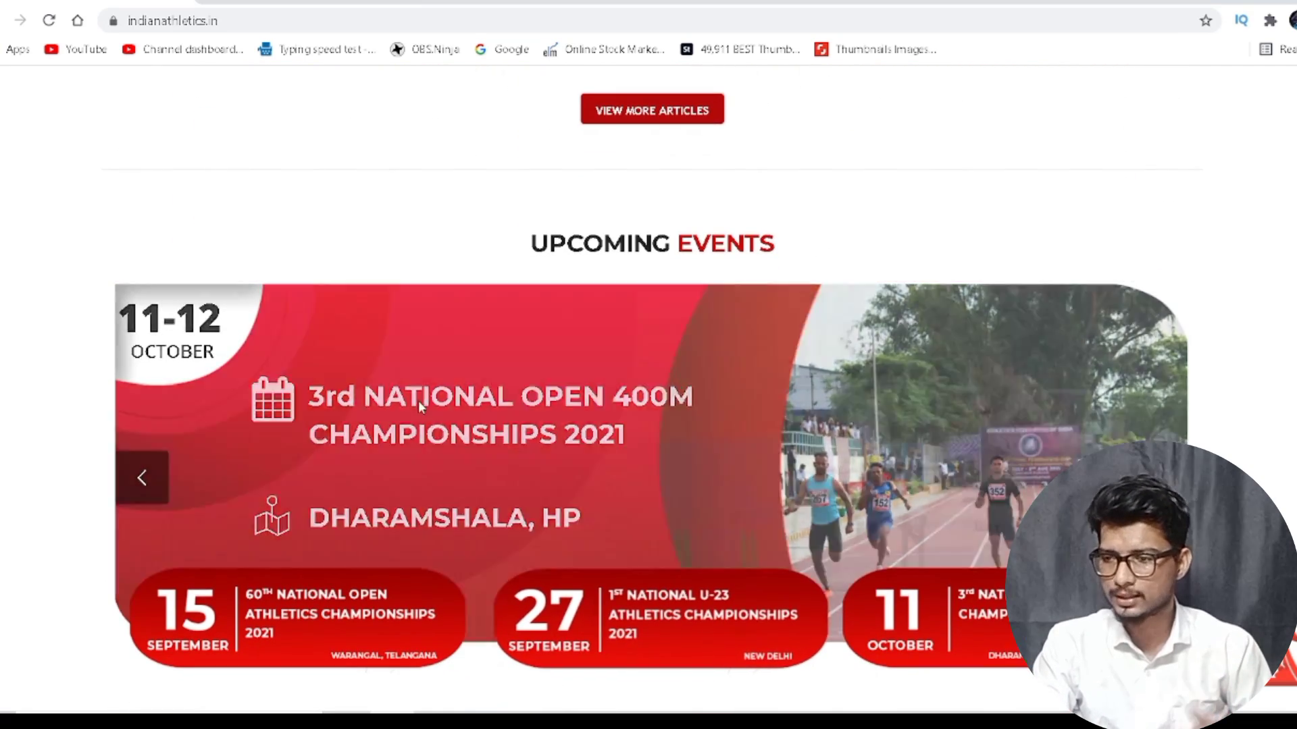
scroll(1002, 501, down, 2)
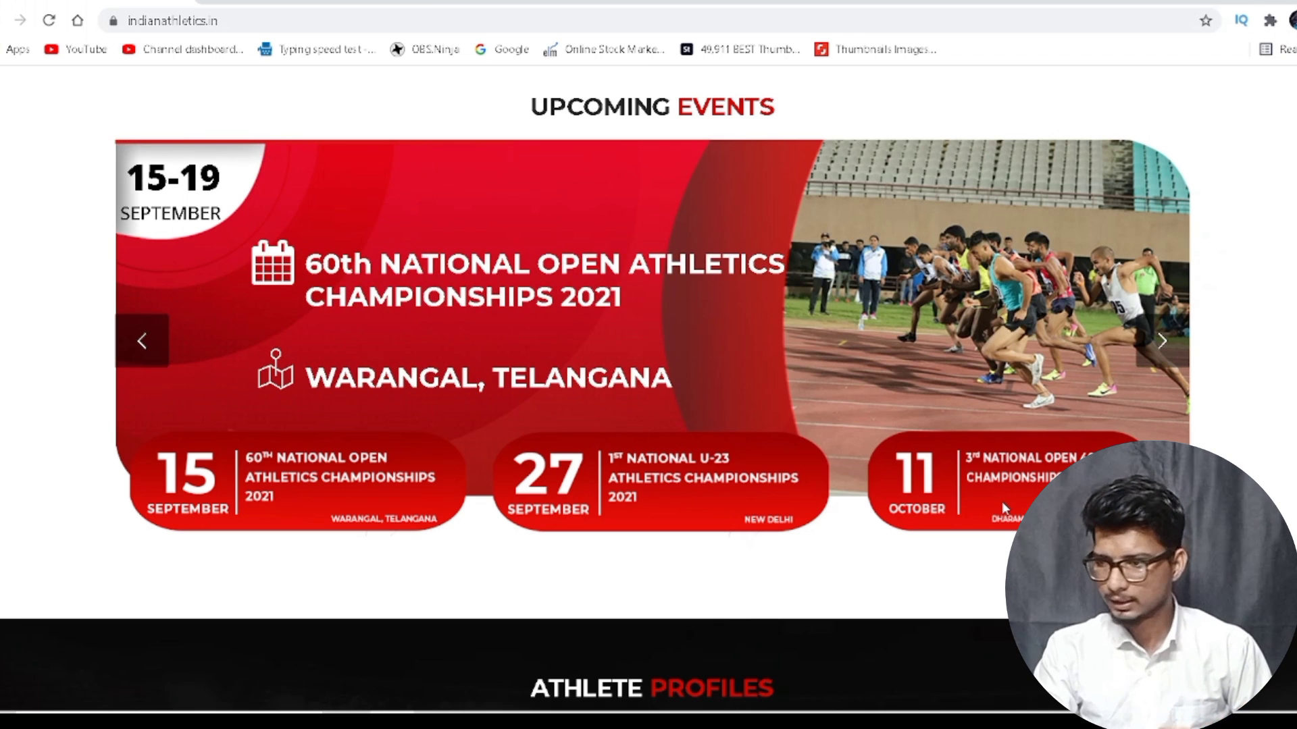
scroll(993, 508, down, 8)
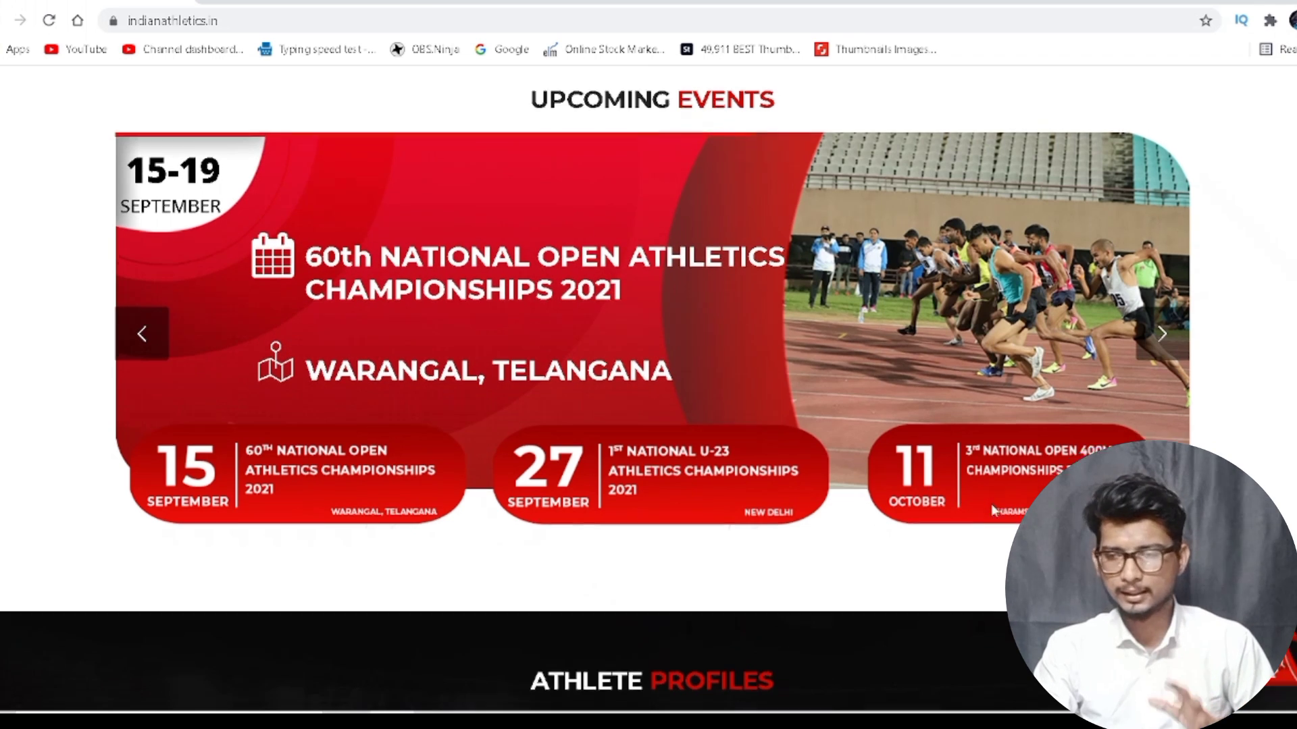
scroll(434, 527, down, 15)
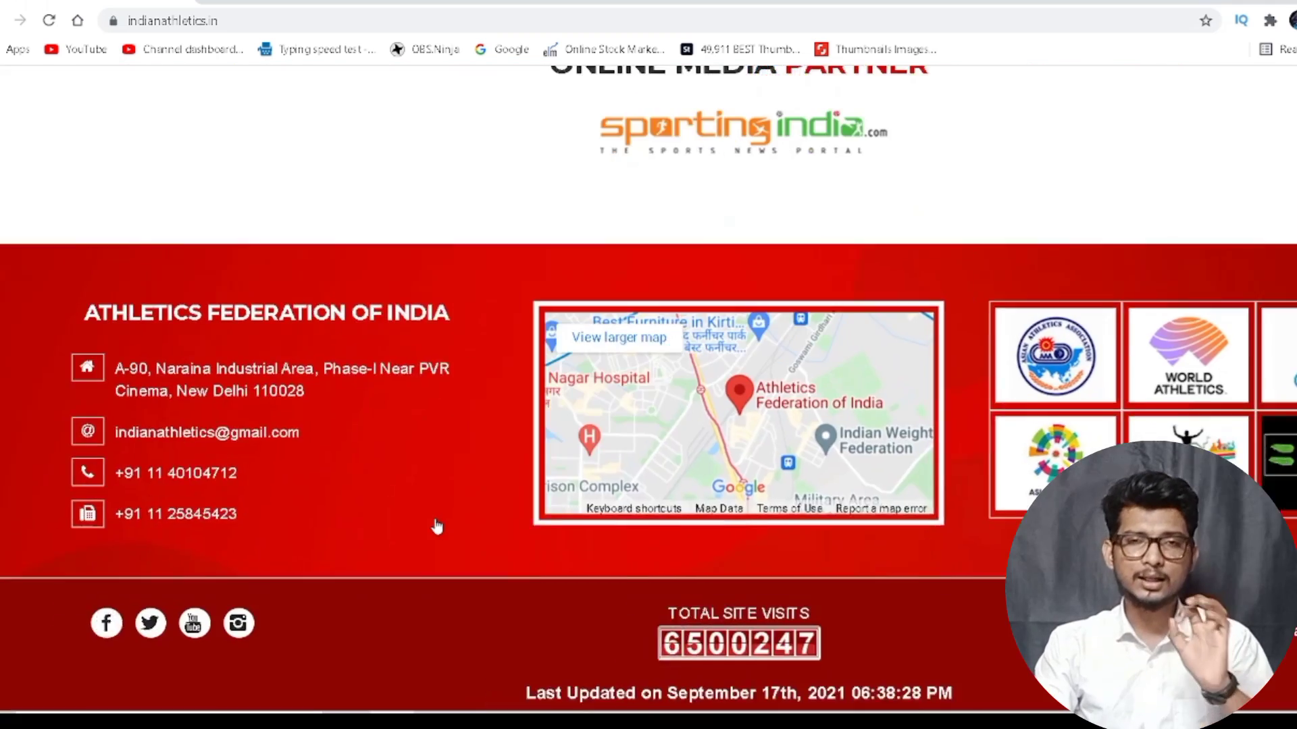
scroll(435, 526, down, 1)
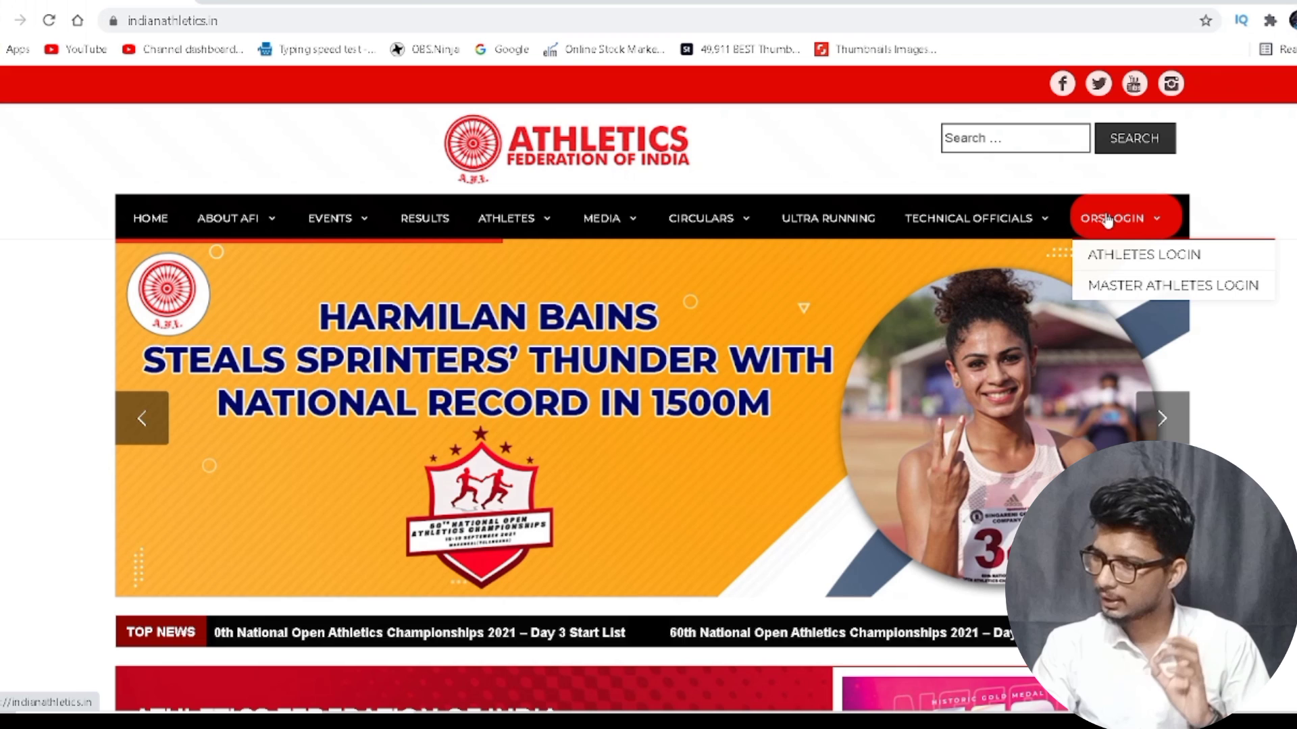
Step: Go to the athletes login page and open the new athlete registration form
click(1138, 260)
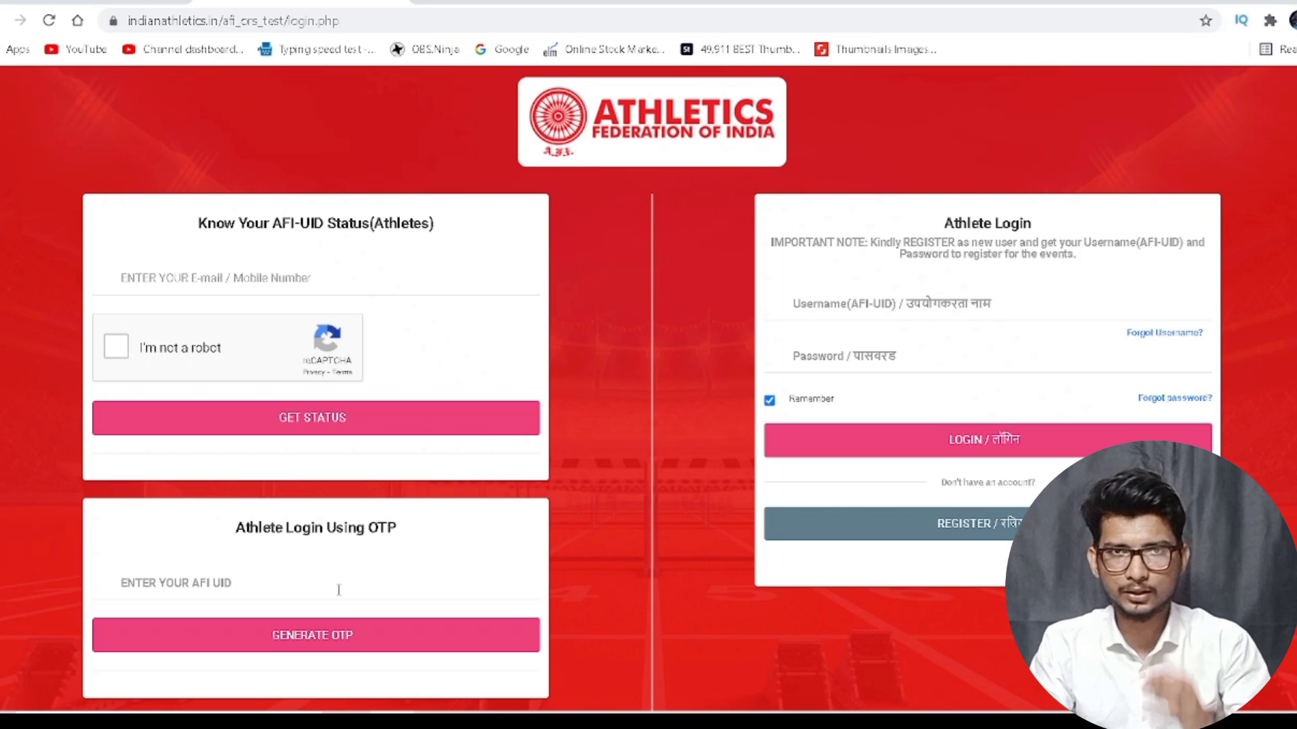
scroll(1077, 342, up, 3)
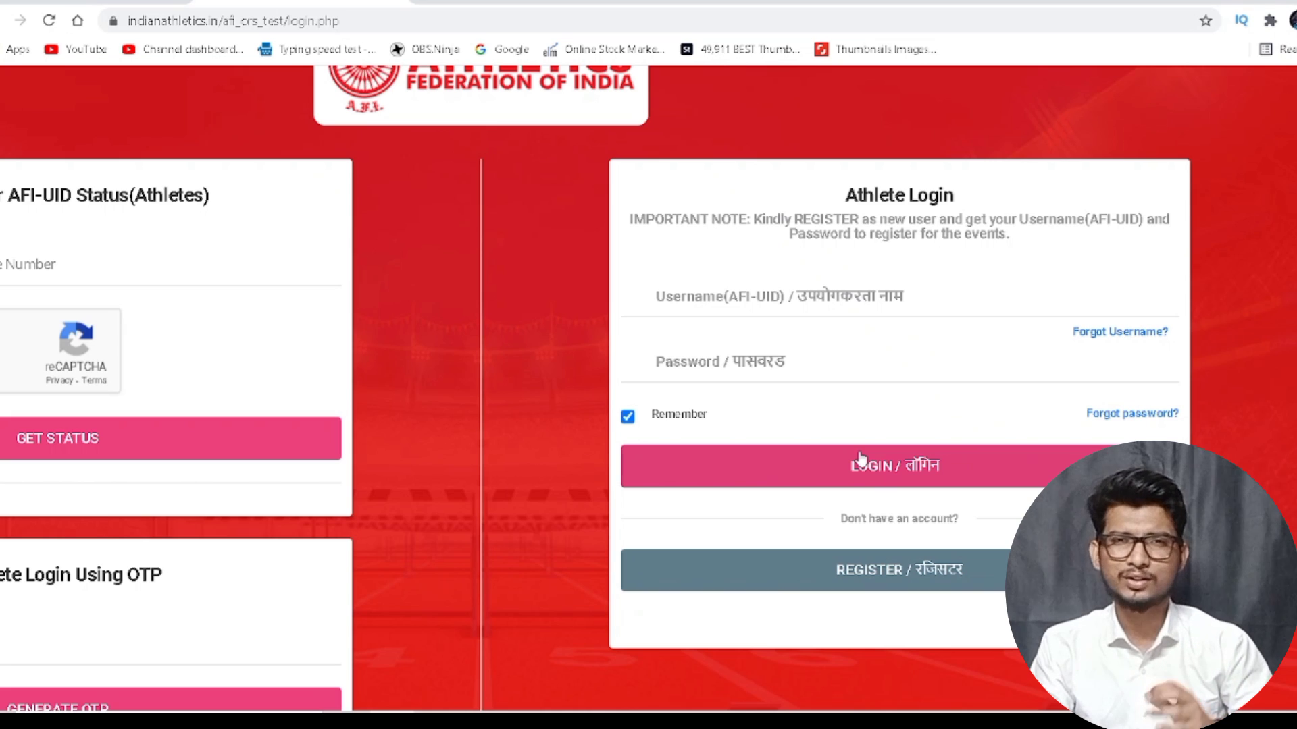
scroll(878, 459, down, 2)
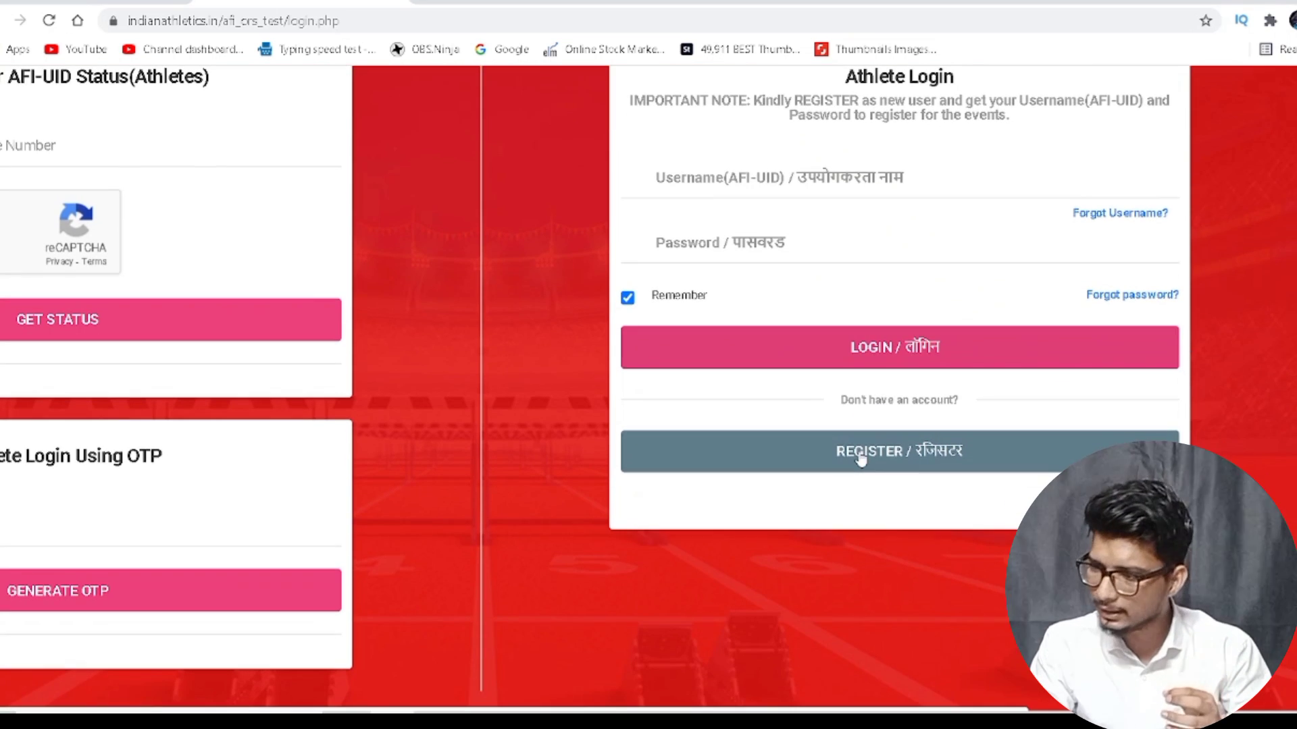
click(900, 456)
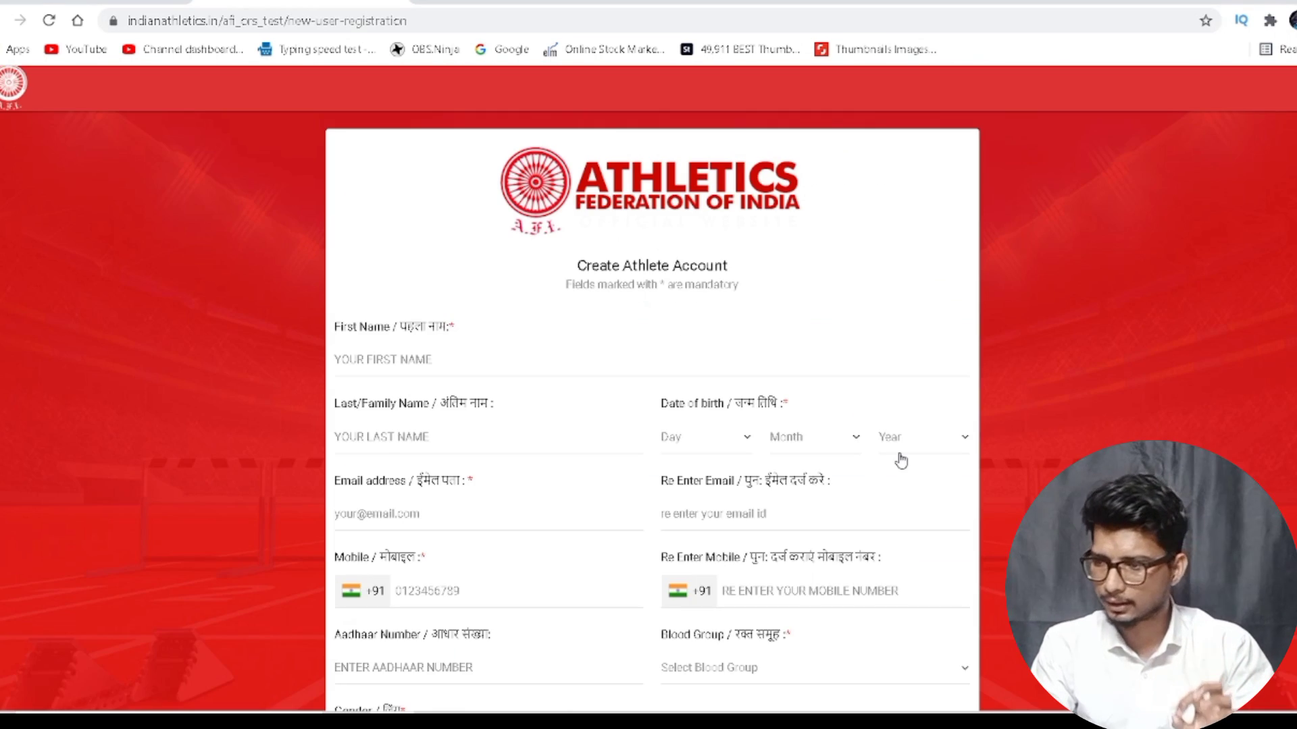
Step: Review the personal details fields of the Create Athlete Account form at an enlarged size, and save to continue to the address page
scroll(900, 461, down, 2)
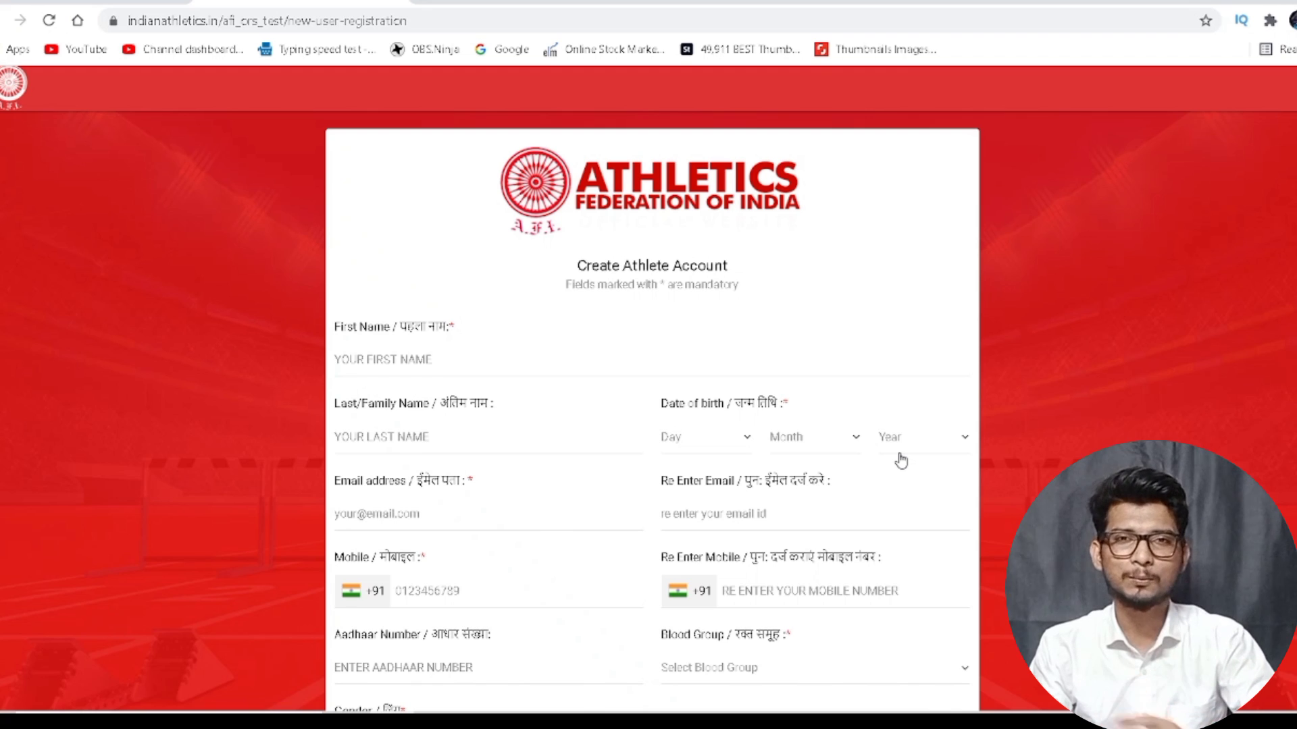
key(ctrl+plus)
key(ctrl+plus)
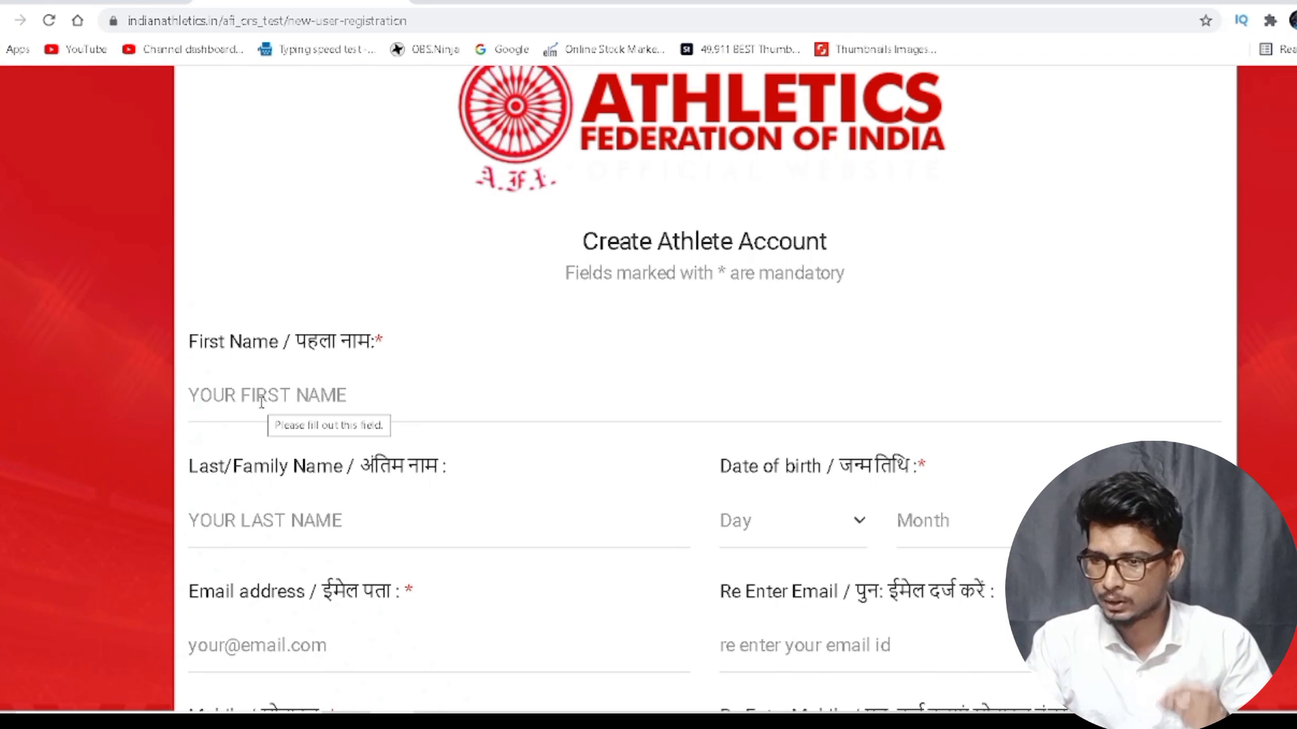
scroll(261, 403, down, 1)
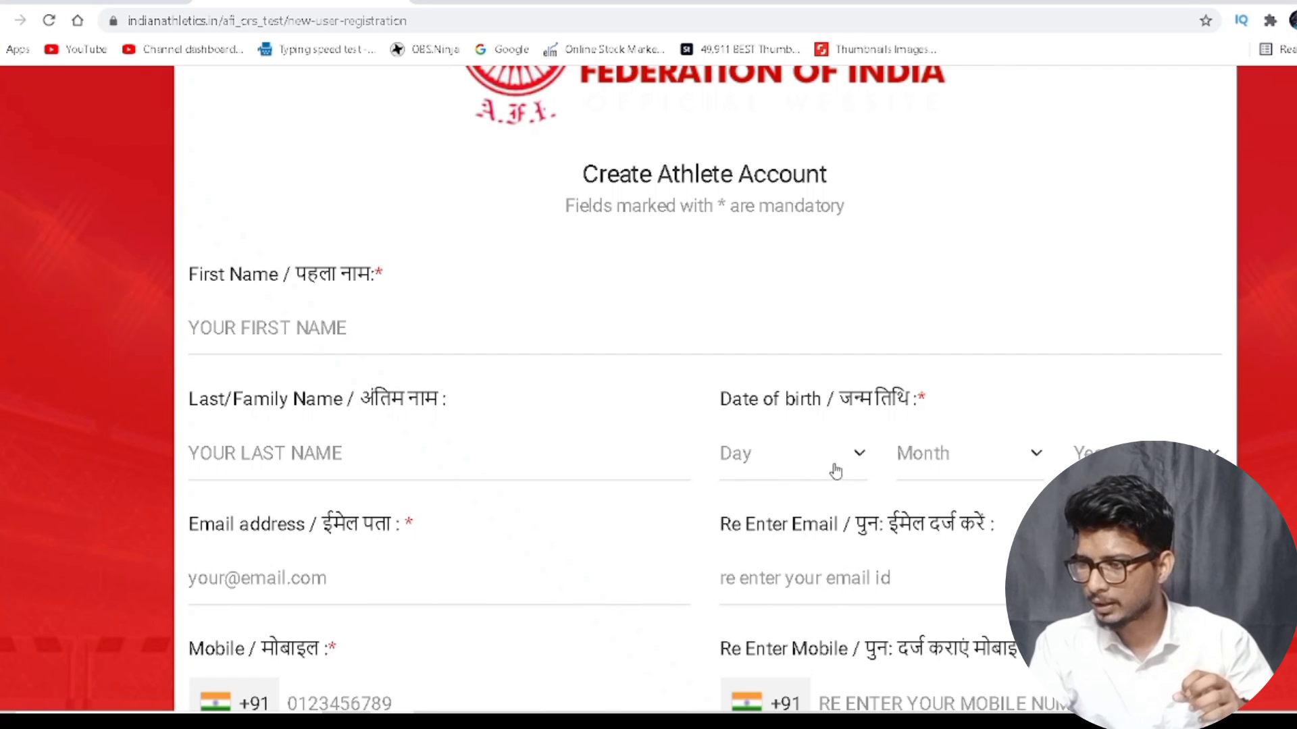
scroll(835, 471, down, 2)
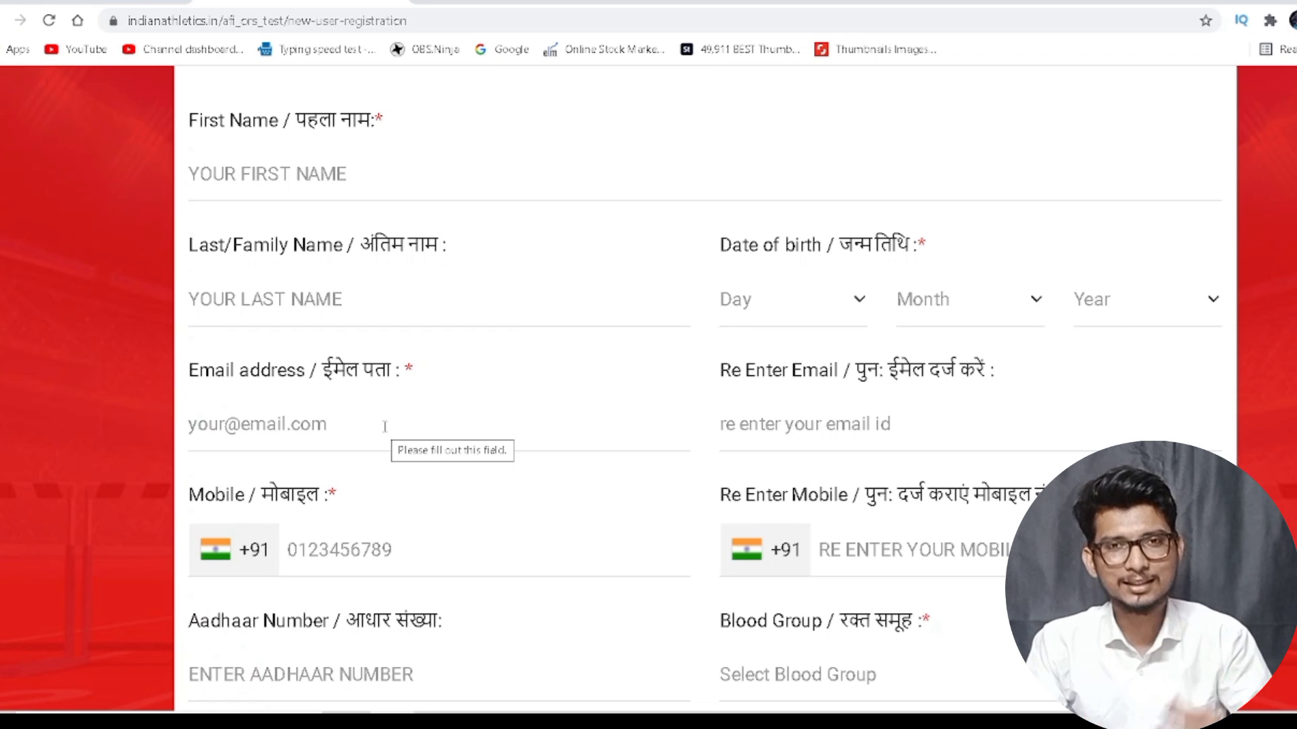
scroll(384, 426, down, 1)
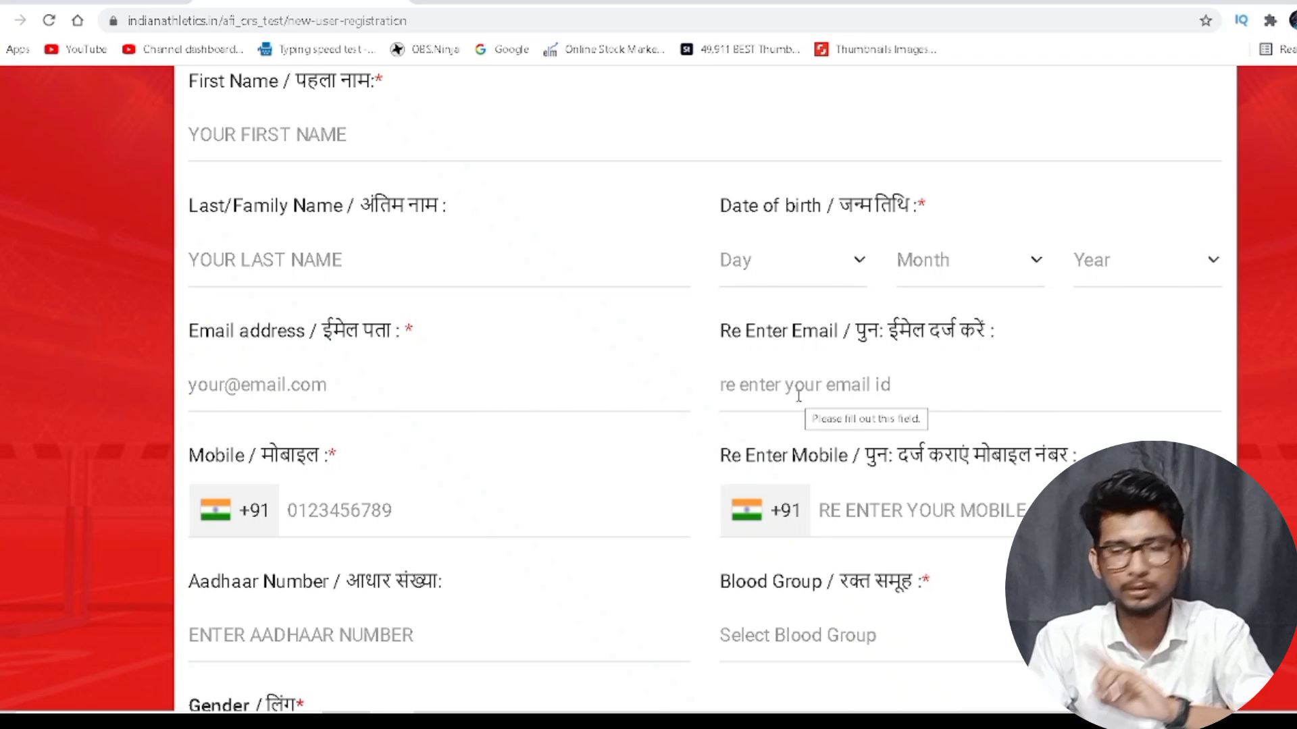
scroll(798, 395, down, 2)
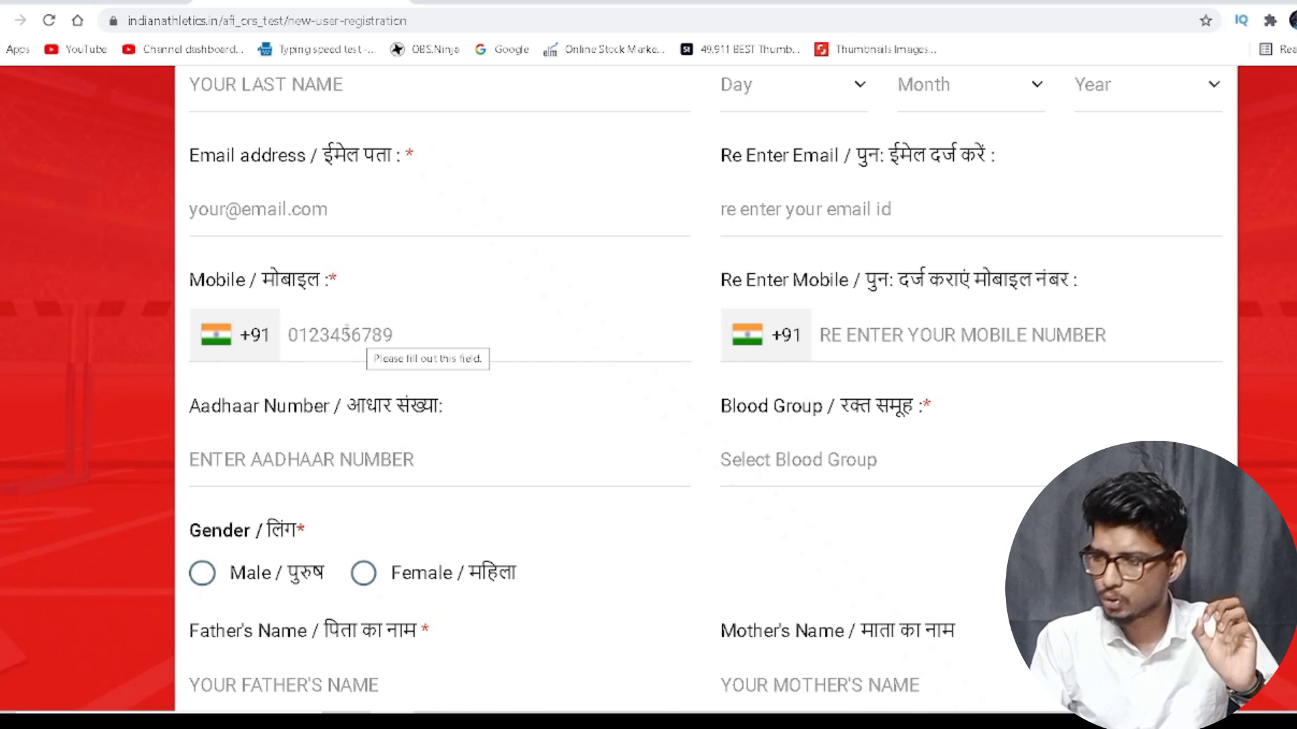
scroll(318, 260, down, 2)
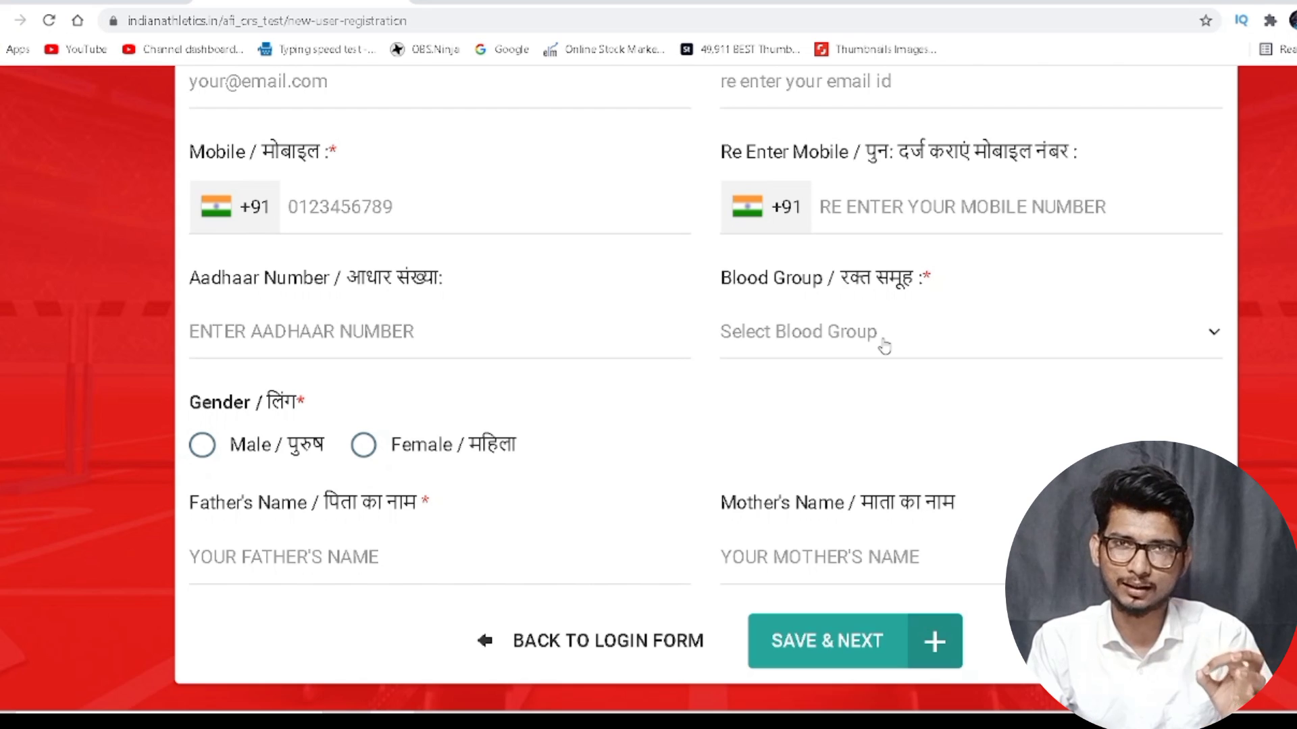
click(843, 652)
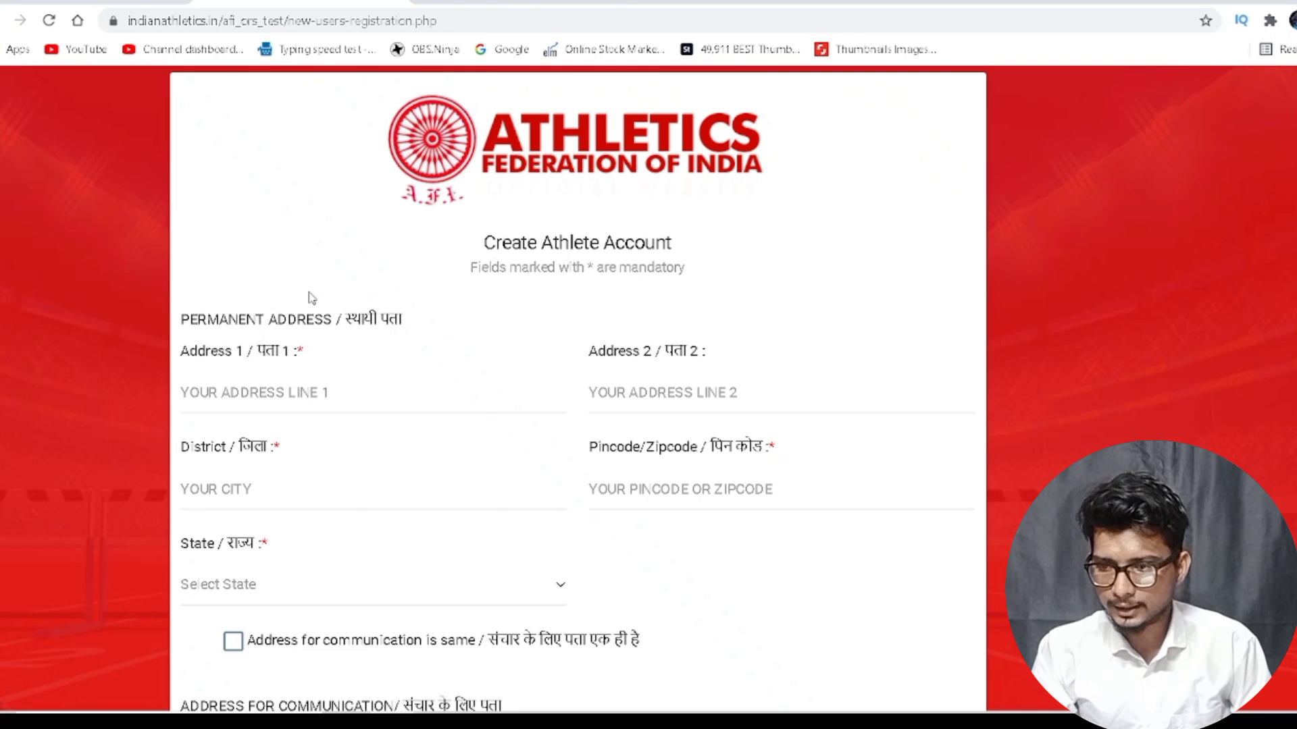
Step: Examine the permanent and communication address fields and the photograph, DOB proof and address proof upload requirements
scroll(311, 298, down, 1)
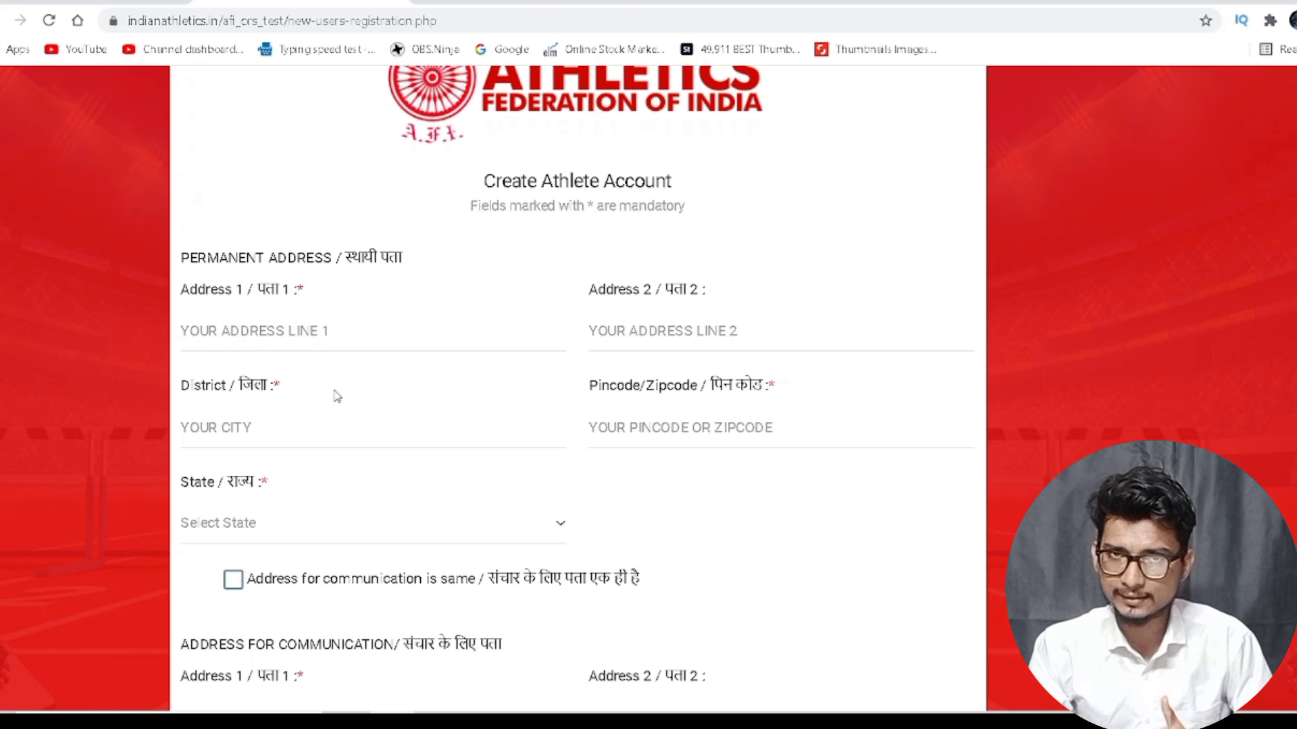
scroll(336, 396, down, 2)
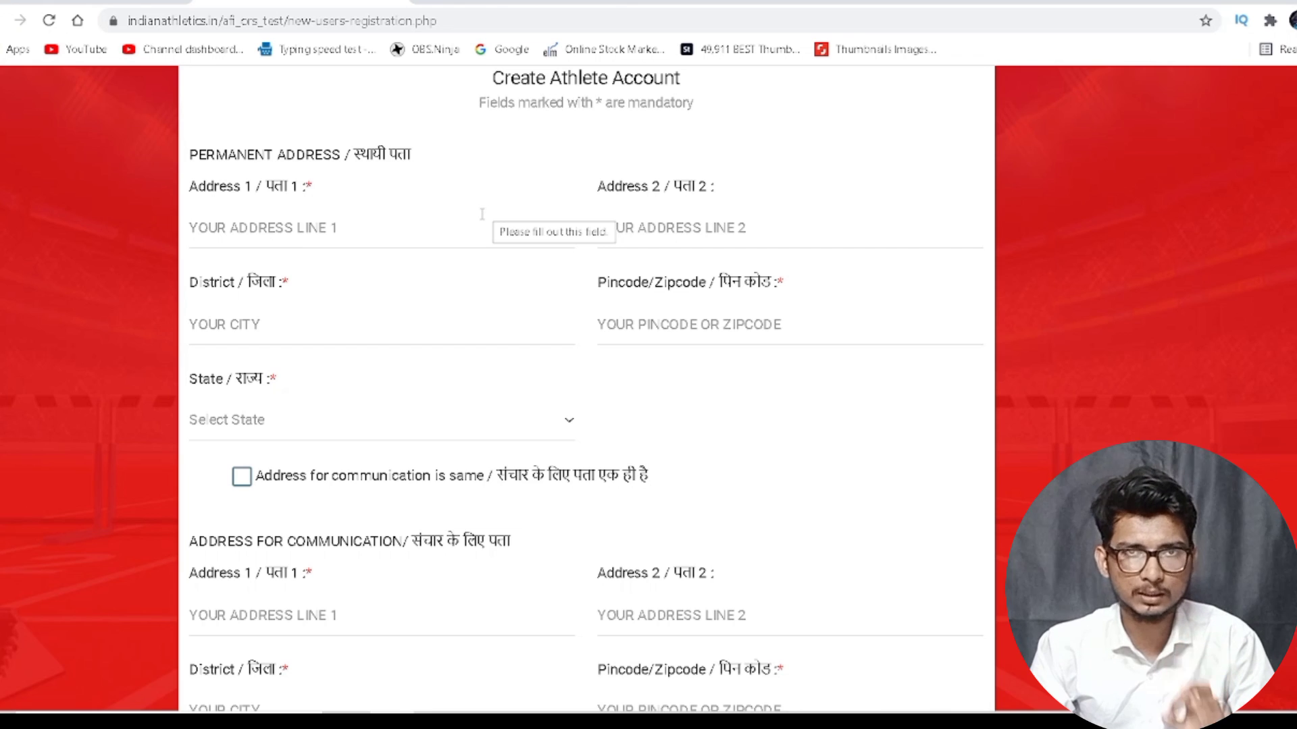
scroll(482, 214, down, 1)
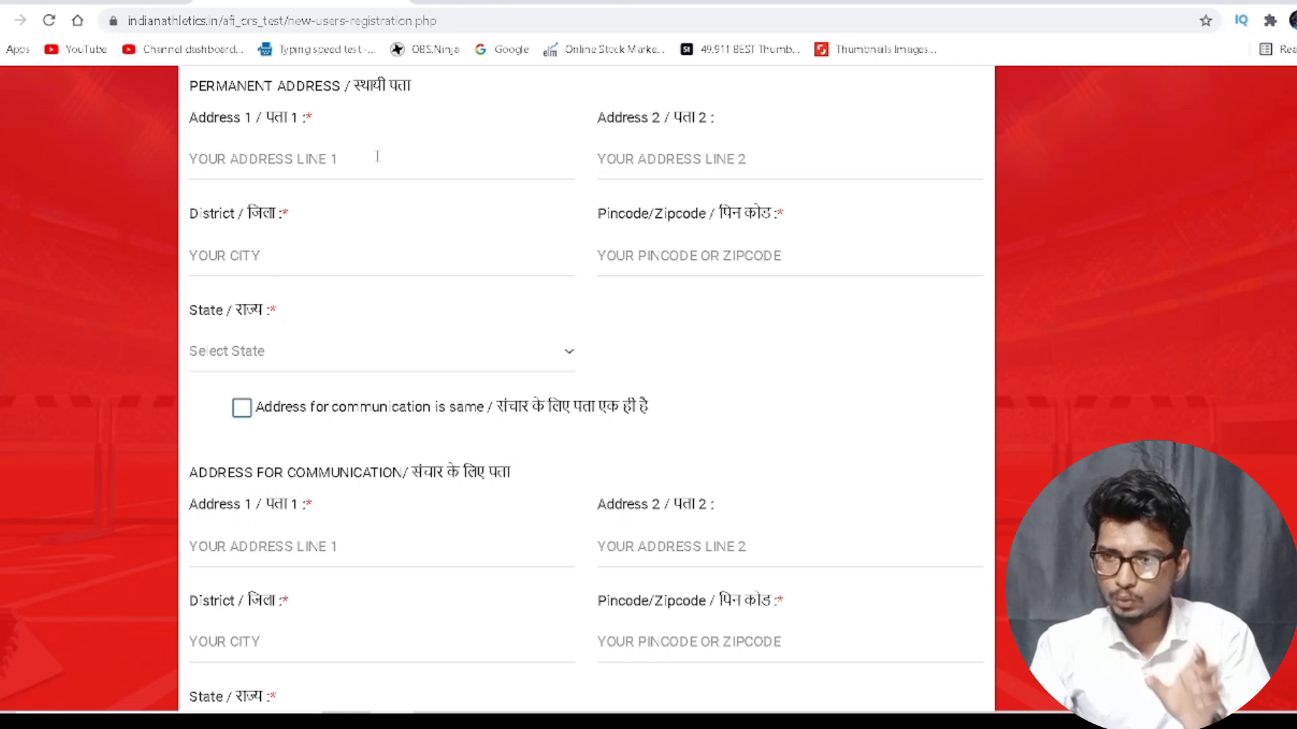
scroll(411, 258, down, 2)
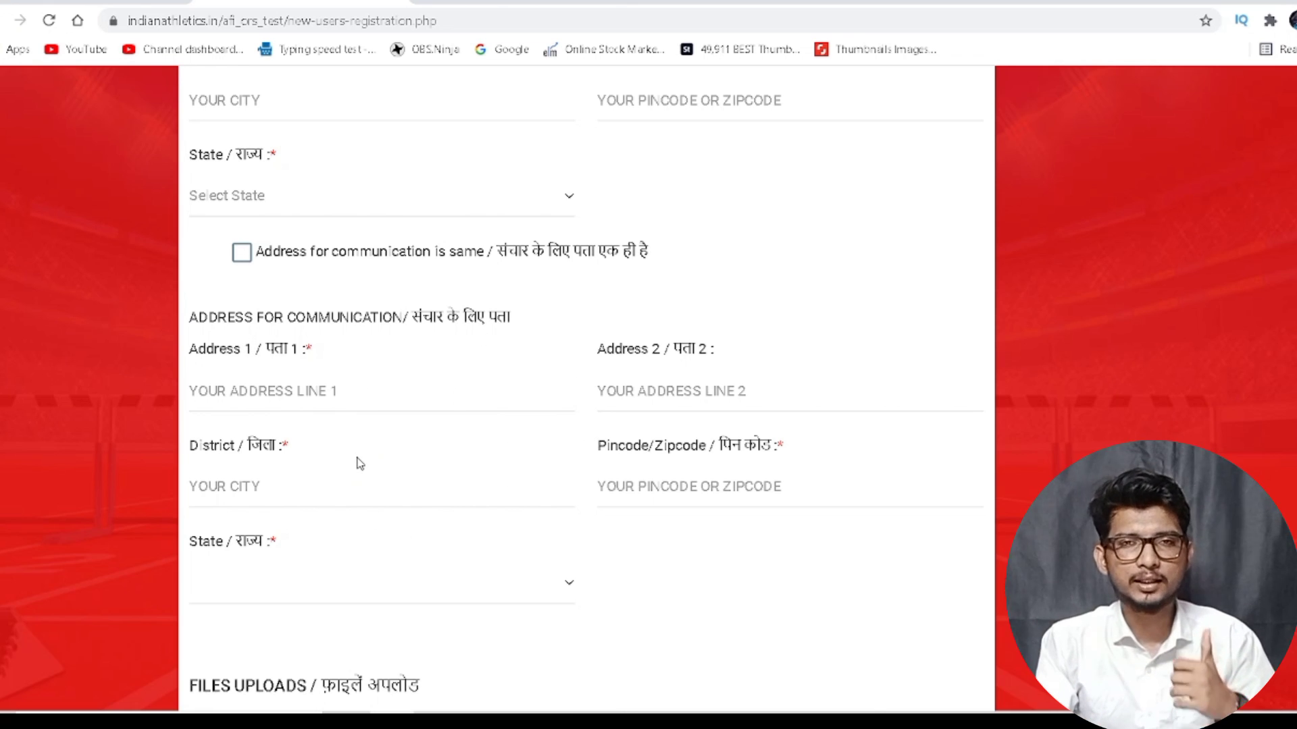
scroll(360, 463, up, 2)
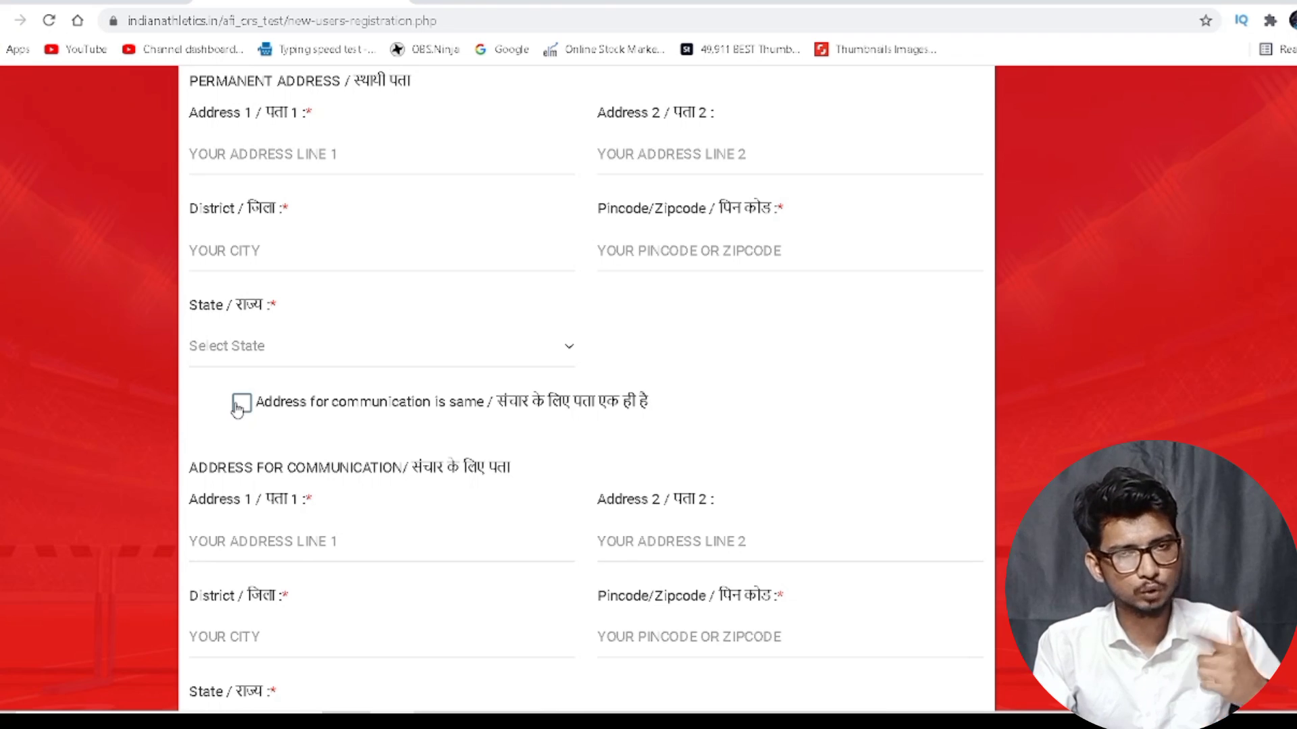
scroll(238, 409, down, 1)
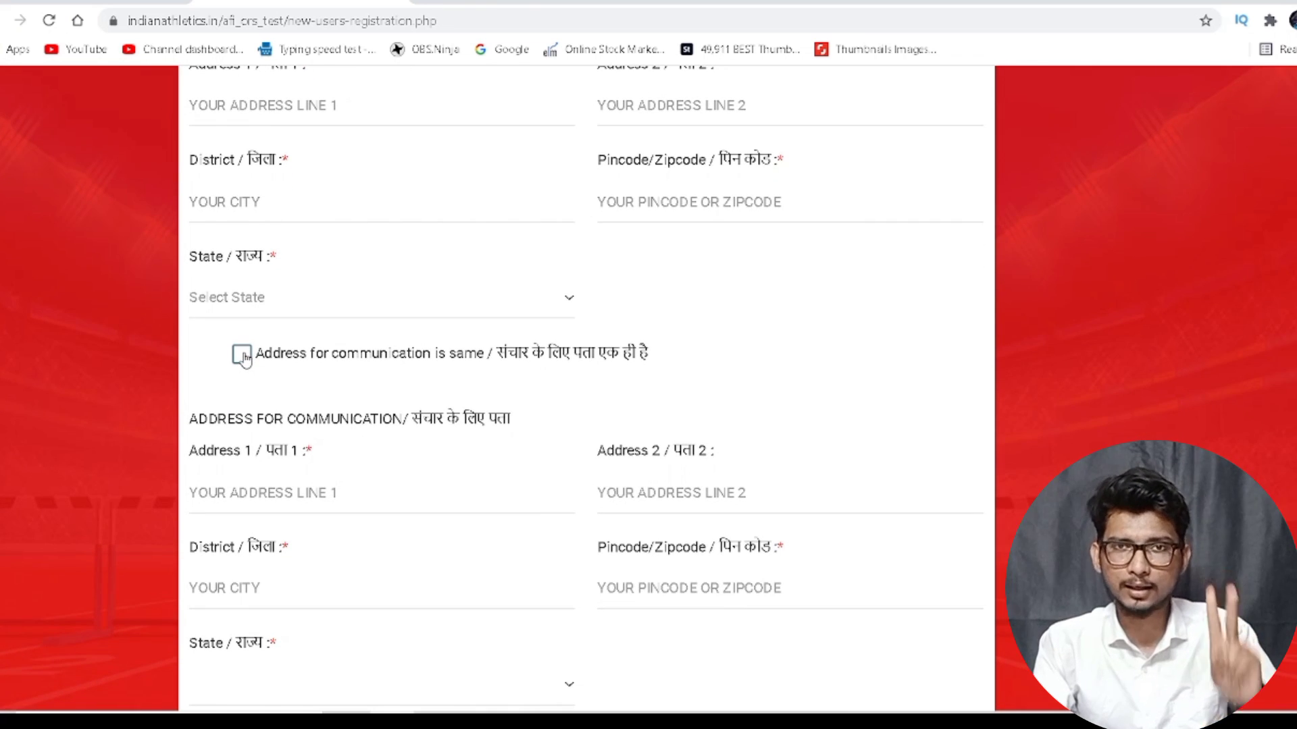
scroll(242, 358, down, 2)
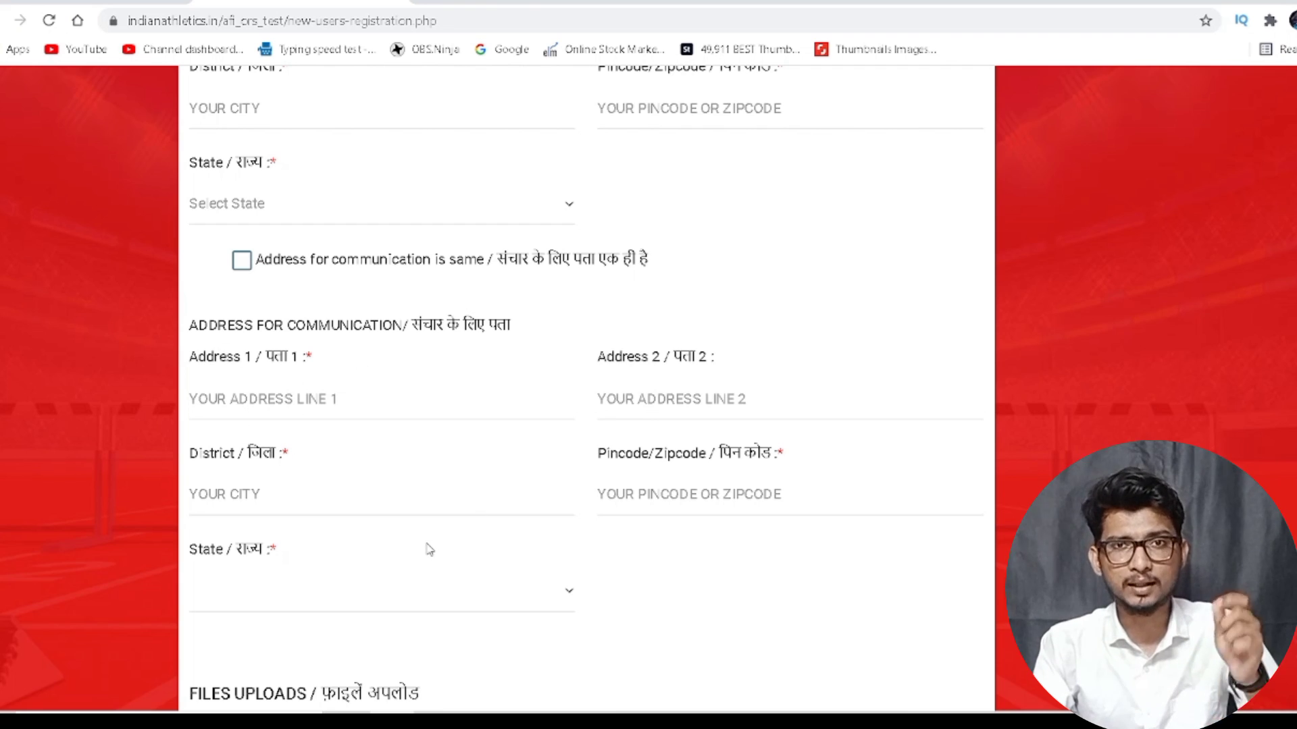
scroll(428, 549, down, 8)
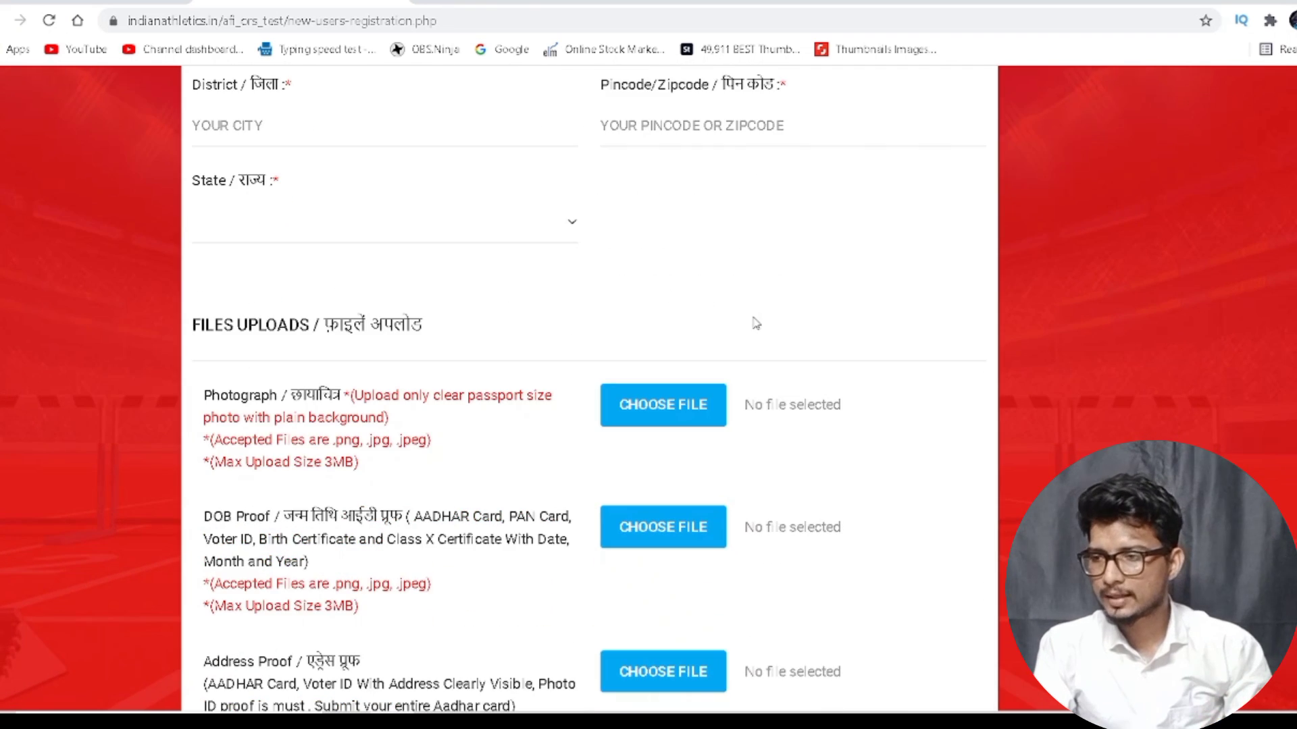
scroll(524, 515, down, 4)
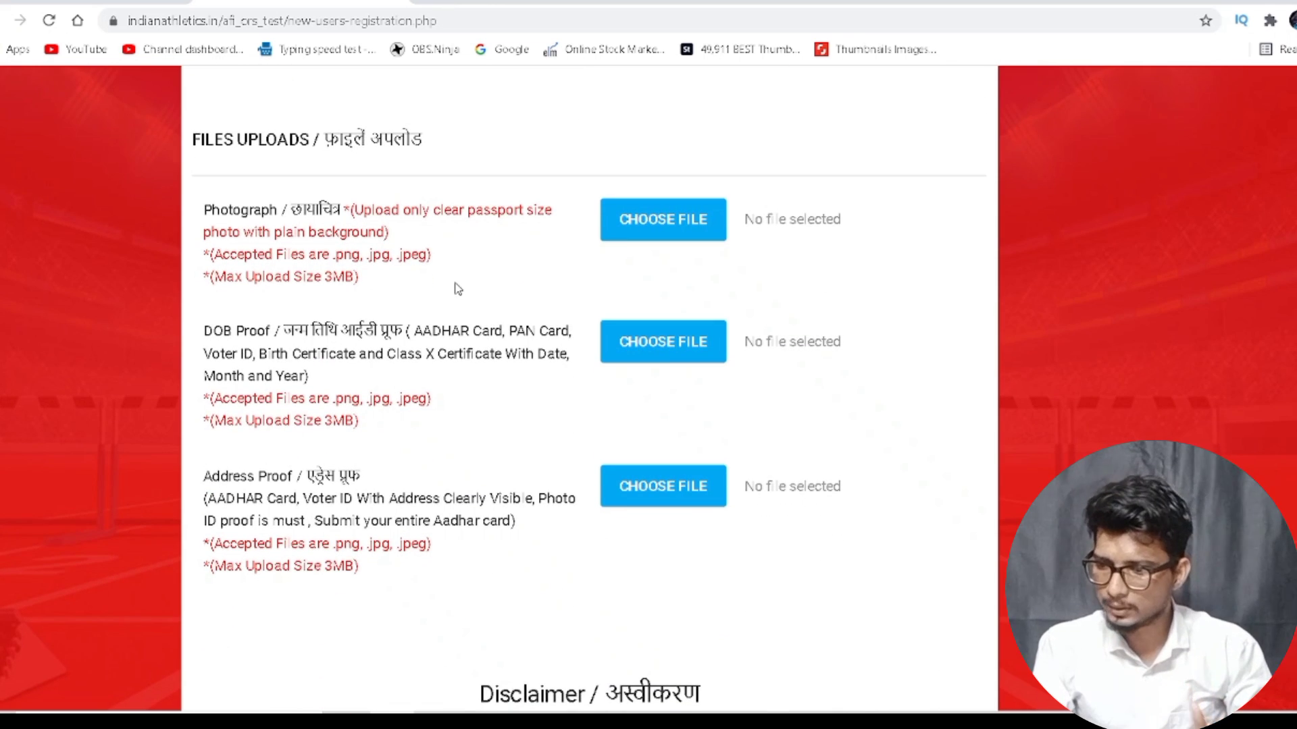
scroll(456, 289, down, 1)
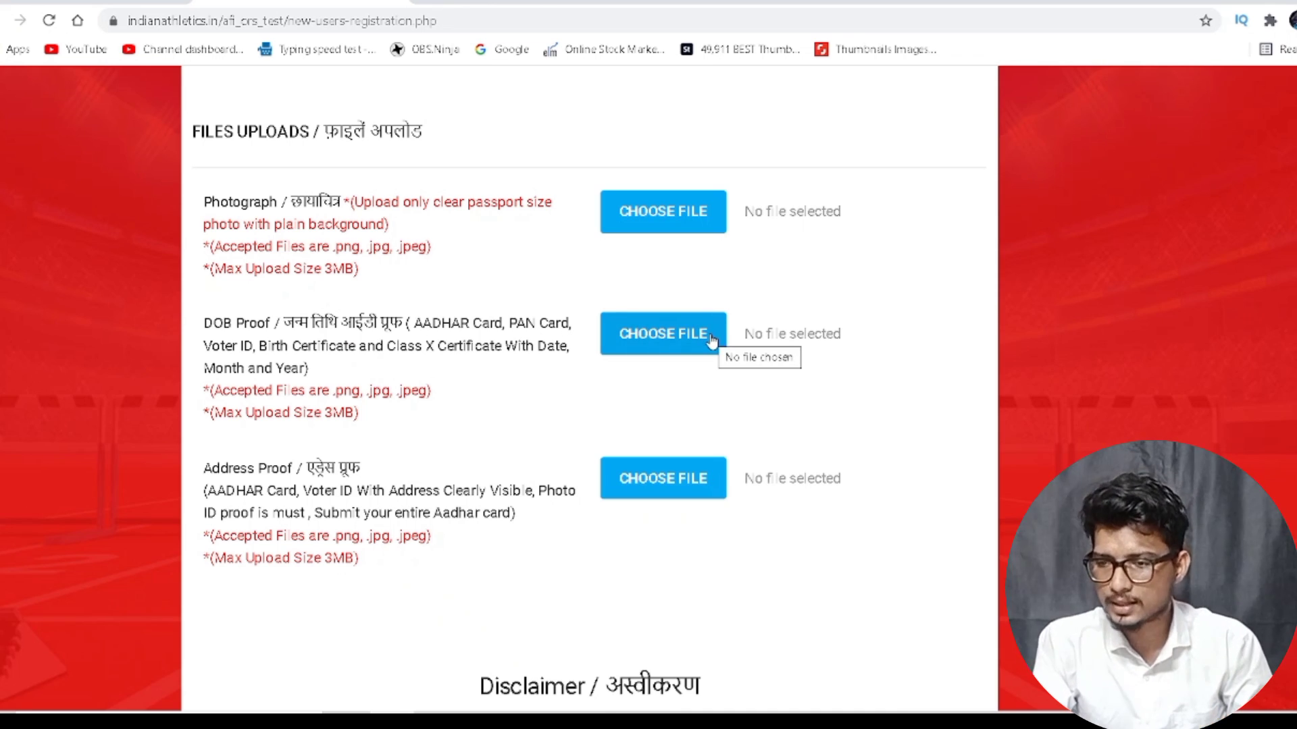
scroll(712, 341, down, 2)
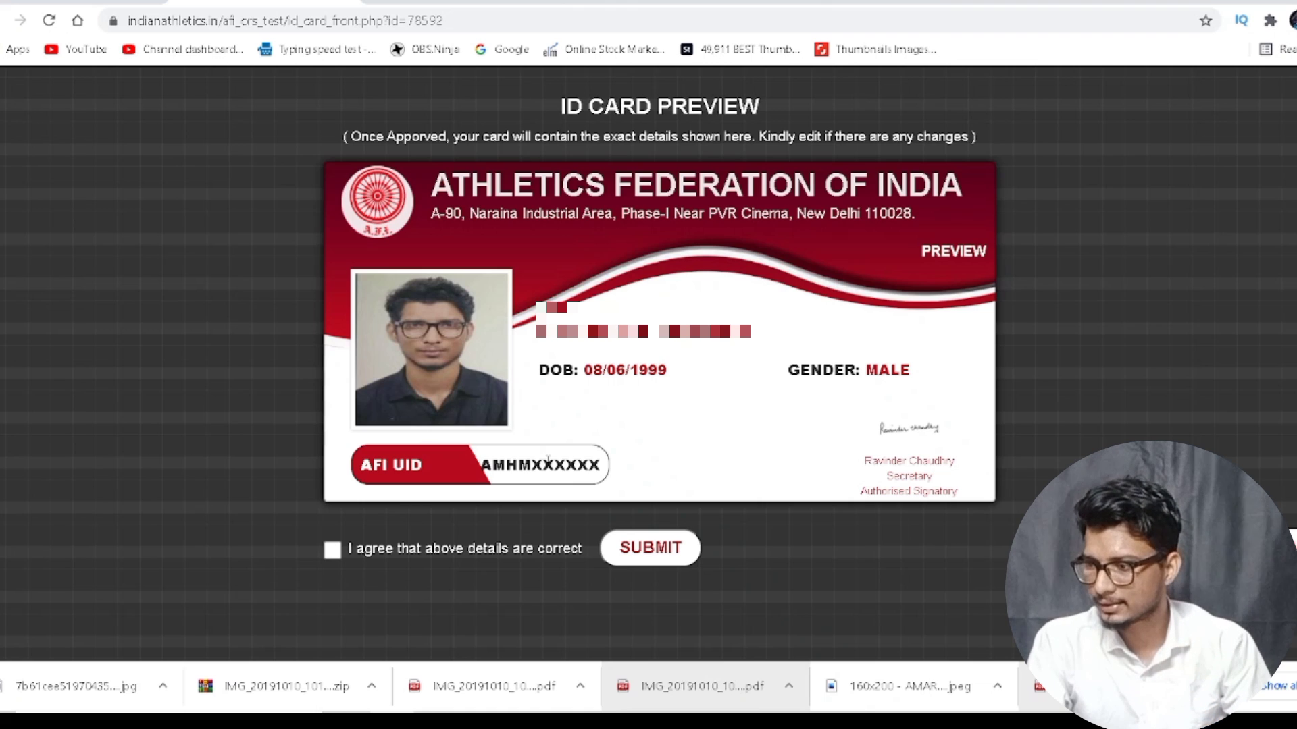
Step: Agree that the ID card preview details are correct, submit the AFI-UID application and return to the login page
click(332, 550)
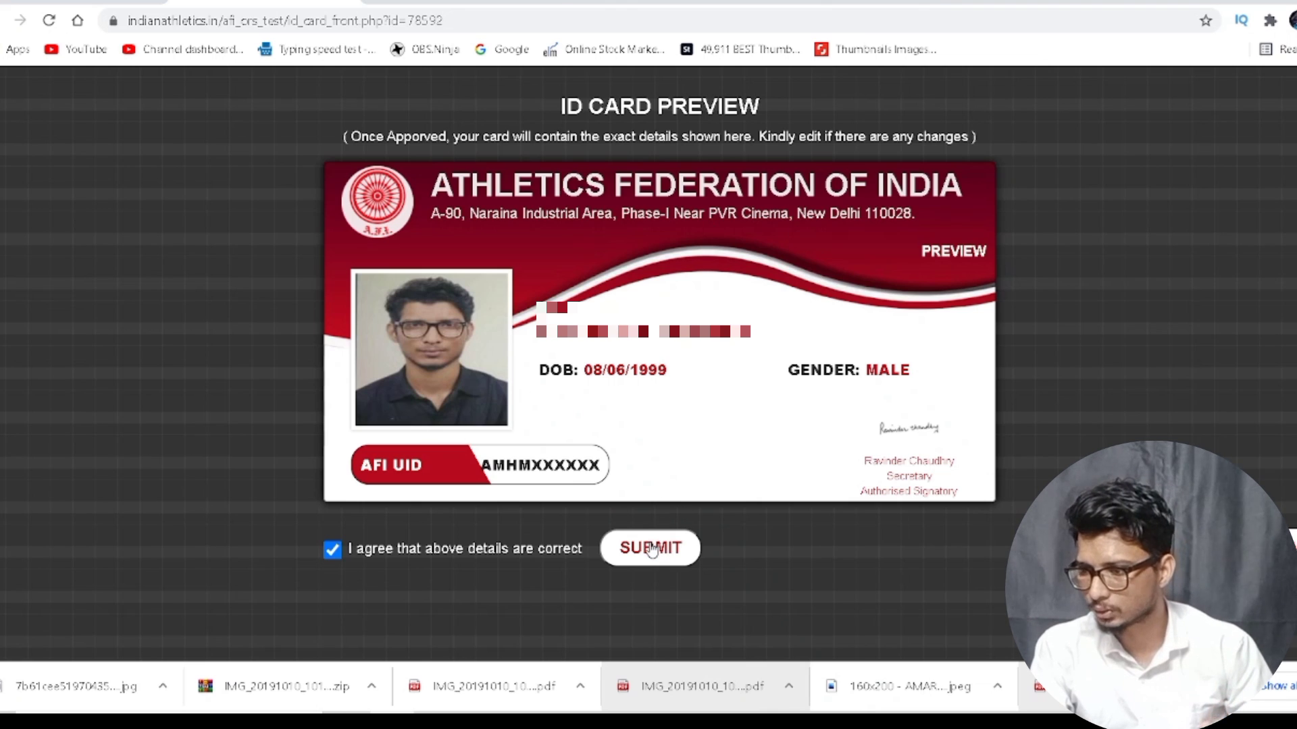
click(652, 549)
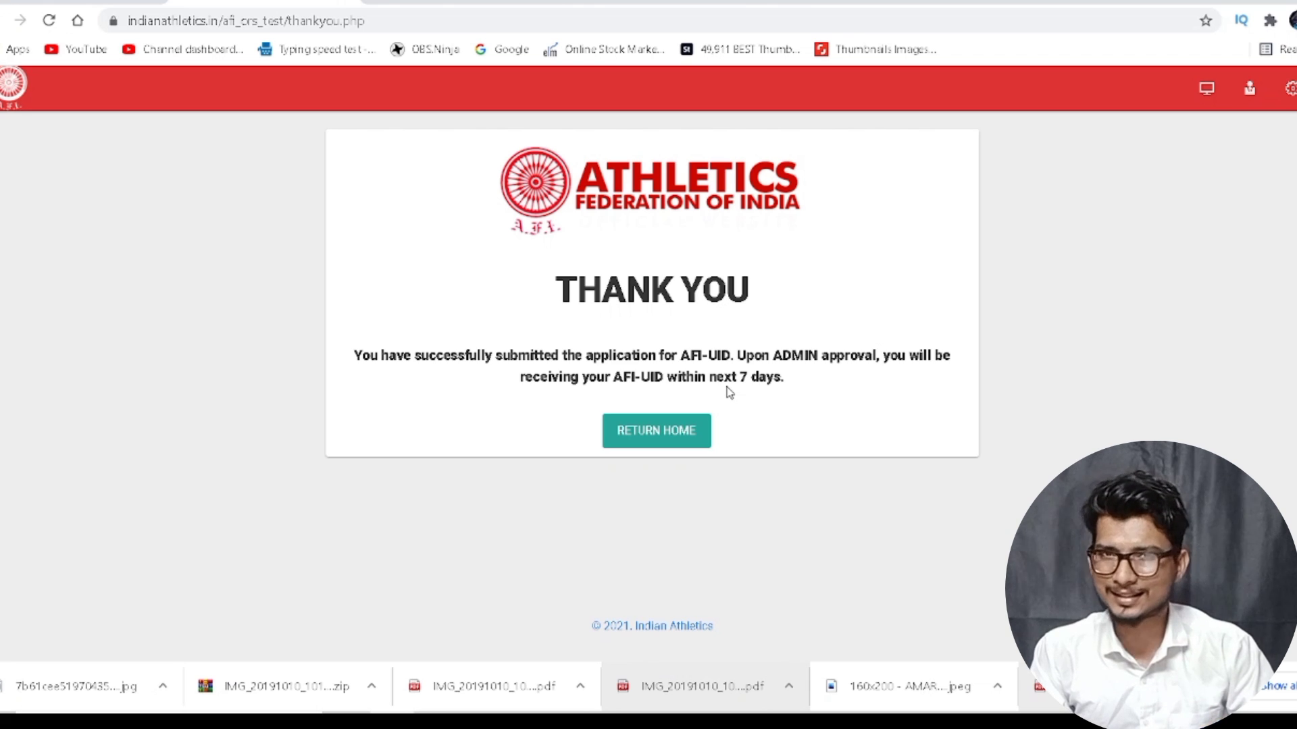
click(659, 436)
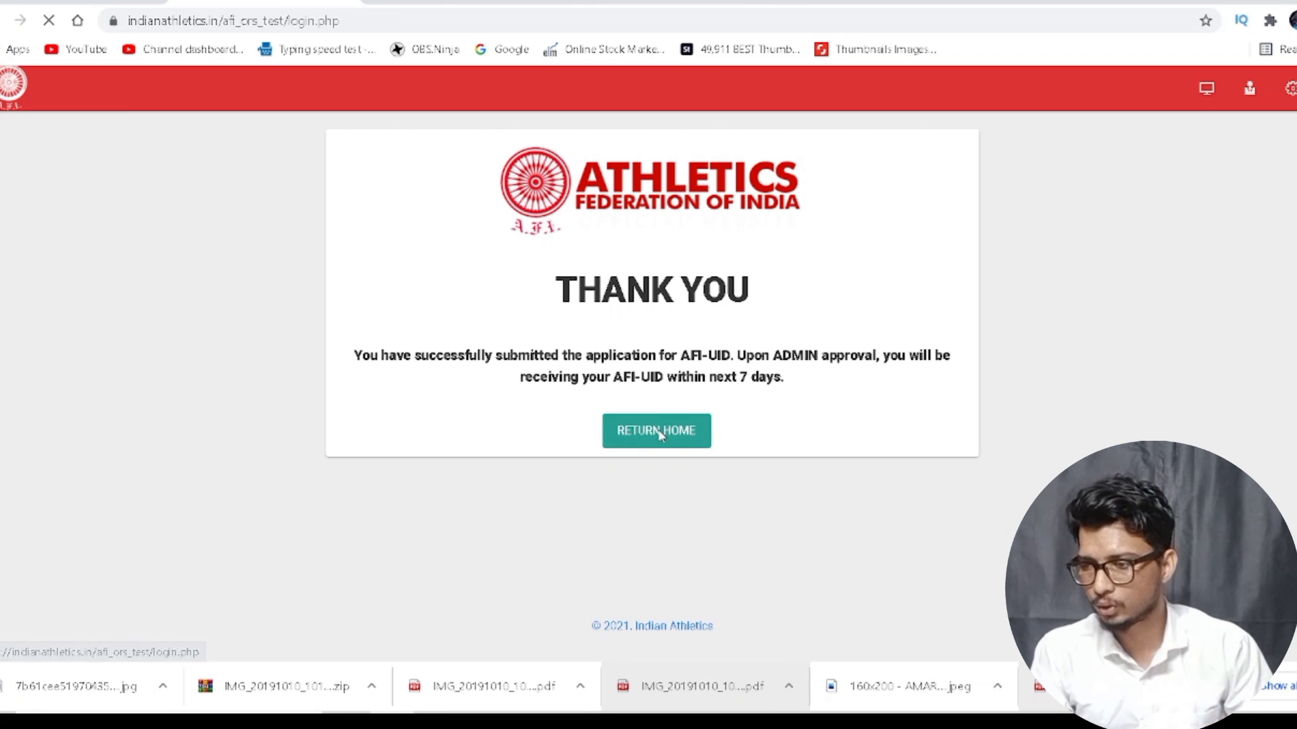